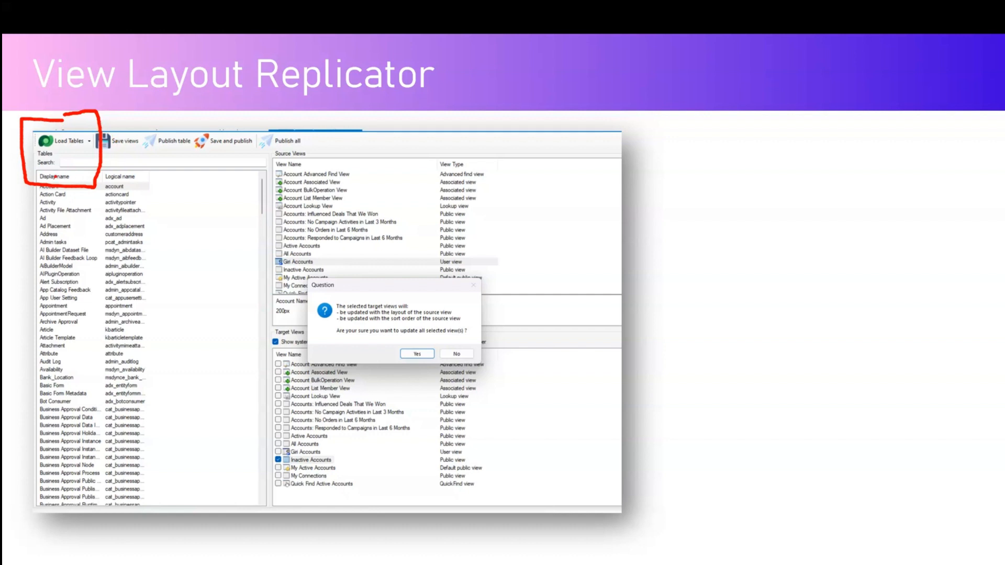
{"action": "mouse_move", "coordinate": [52, 170]}
{"action": "left_mouse_down"}
{"action": "mouse_move", "coordinate": [22, 217]}
{"action": "mouse_move", "coordinate": [26, 407]}
{"action": "mouse_move", "coordinate": [212, 412]}
{"action": "mouse_move", "coordinate": [59, 154]}
{"action": "mouse_move", "coordinate": [18, 163]}
{"action": "left_mouse_up"}
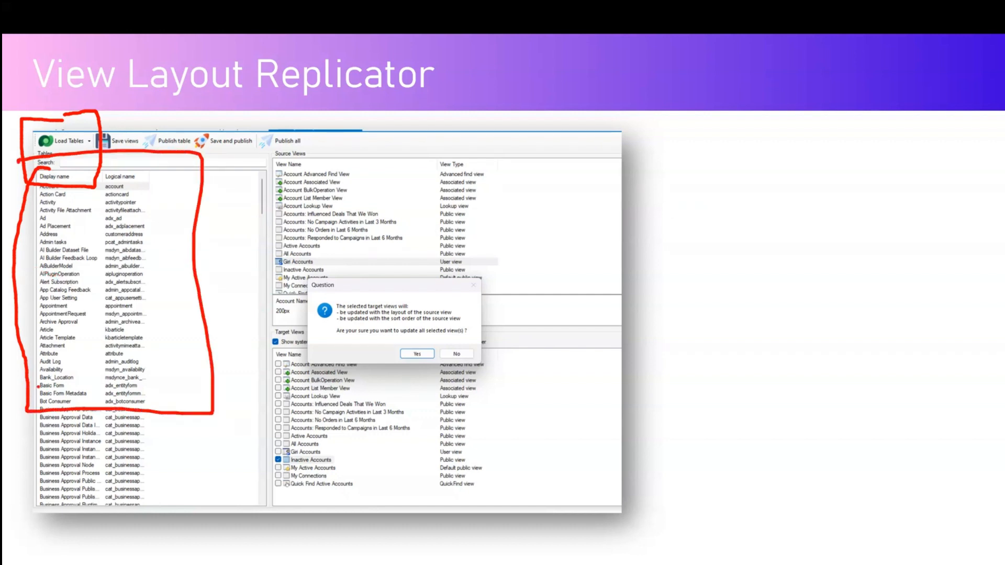
{"action": "mouse_move", "coordinate": [33, 365]}
{"action": "left_mouse_down"}
{"action": "mouse_move", "coordinate": [29, 378]}
{"action": "mouse_move", "coordinate": [97, 372]}
{"action": "mouse_move", "coordinate": [30, 366]}
{"action": "left_mouse_up"}
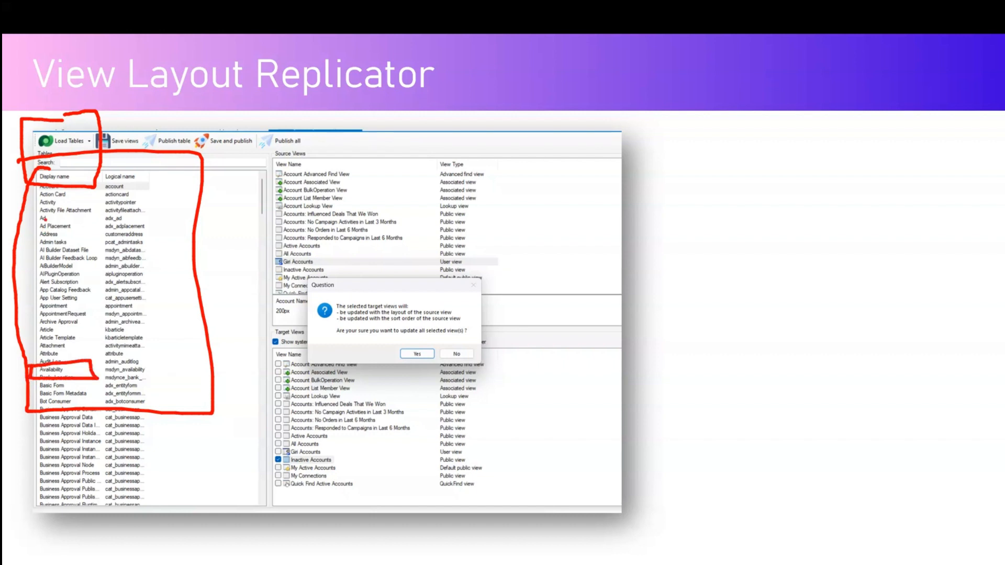
{"action": "mouse_move", "coordinate": [203, 238]}
{"action": "left_mouse_down"}
{"action": "mouse_move", "coordinate": [274, 230]}
{"action": "mouse_move", "coordinate": [267, 244]}
{"action": "left_mouse_up"}
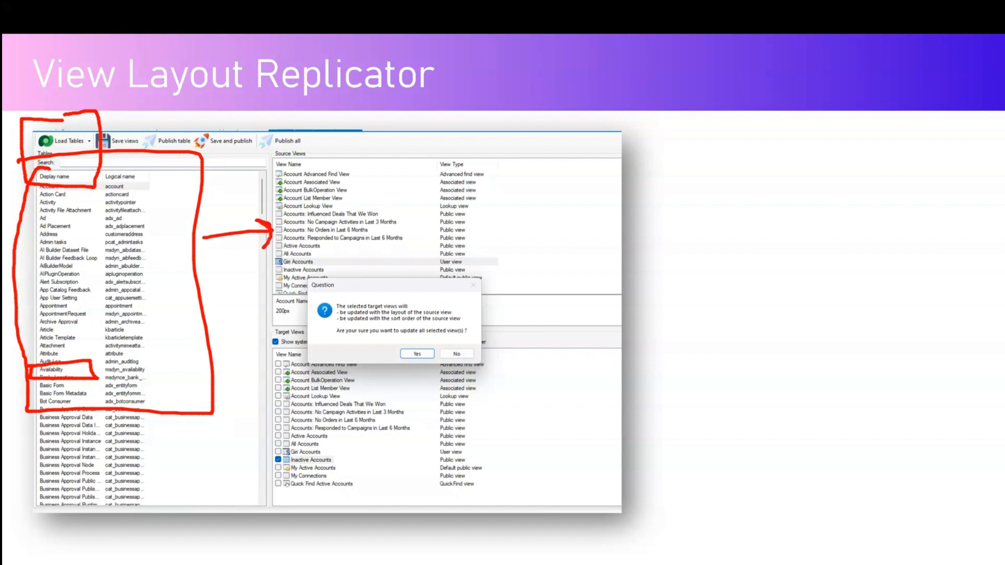
{"action": "mouse_move", "coordinate": [305, 147]}
{"action": "left_mouse_down"}
{"action": "mouse_move", "coordinate": [260, 141]}
{"action": "mouse_move", "coordinate": [305, 174]}
{"action": "mouse_move", "coordinate": [303, 140]}
{"action": "left_mouse_up"}
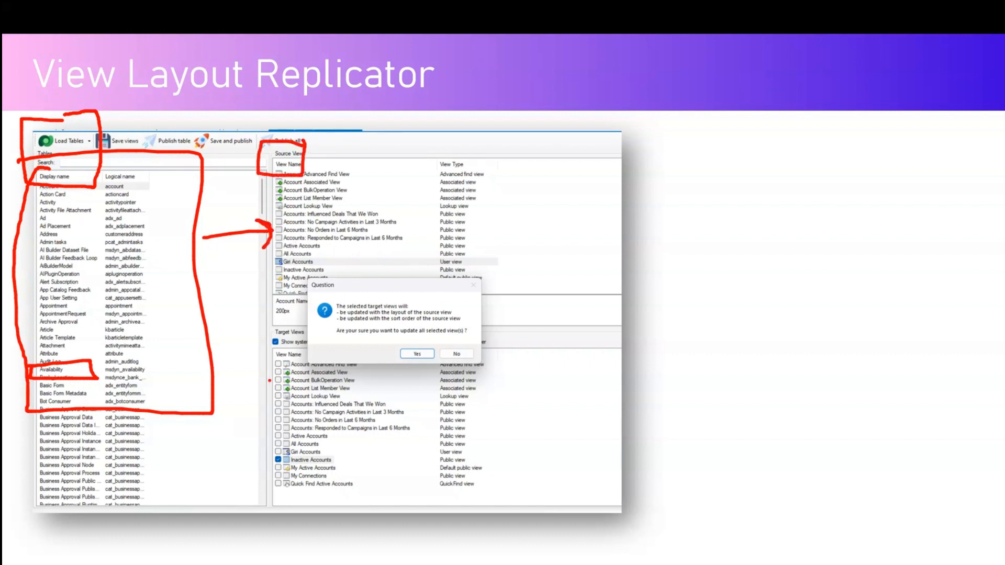
{"action": "mouse_move", "coordinate": [286, 323]}
{"action": "left_mouse_down"}
{"action": "mouse_move", "coordinate": [291, 352]}
{"action": "mouse_move", "coordinate": [264, 316]}
{"action": "left_mouse_up"}
{"action": "mouse_move", "coordinate": [277, 209]}
{"action": "left_mouse_down"}
{"action": "mouse_move", "coordinate": [271, 218]}
{"action": "mouse_move", "coordinate": [397, 214]}
{"action": "mouse_move", "coordinate": [278, 200]}
{"action": "mouse_move", "coordinate": [269, 212]}
{"action": "left_mouse_up"}
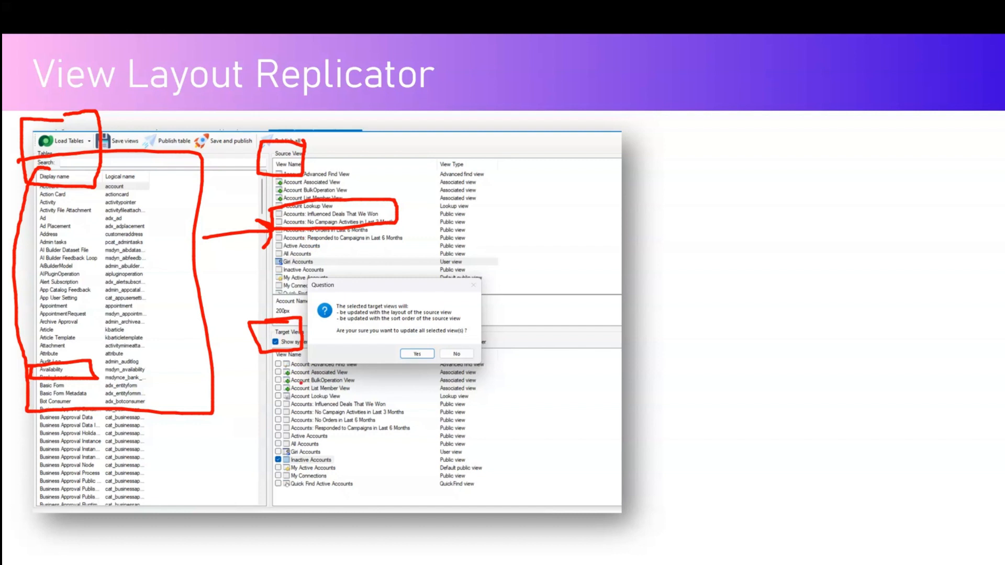
{"action": "mouse_move", "coordinate": [274, 403]}
{"action": "left_mouse_down"}
{"action": "mouse_move", "coordinate": [287, 404]}
{"action": "mouse_move", "coordinate": [291, 437]}
{"action": "left_mouse_up"}
{"action": "mouse_move", "coordinate": [249, 280]}
{"action": "left_mouse_down"}
{"action": "mouse_move", "coordinate": [251, 305]}
{"action": "mouse_move", "coordinate": [279, 303]}
{"action": "mouse_move", "coordinate": [265, 318]}
{"action": "left_mouse_up"}
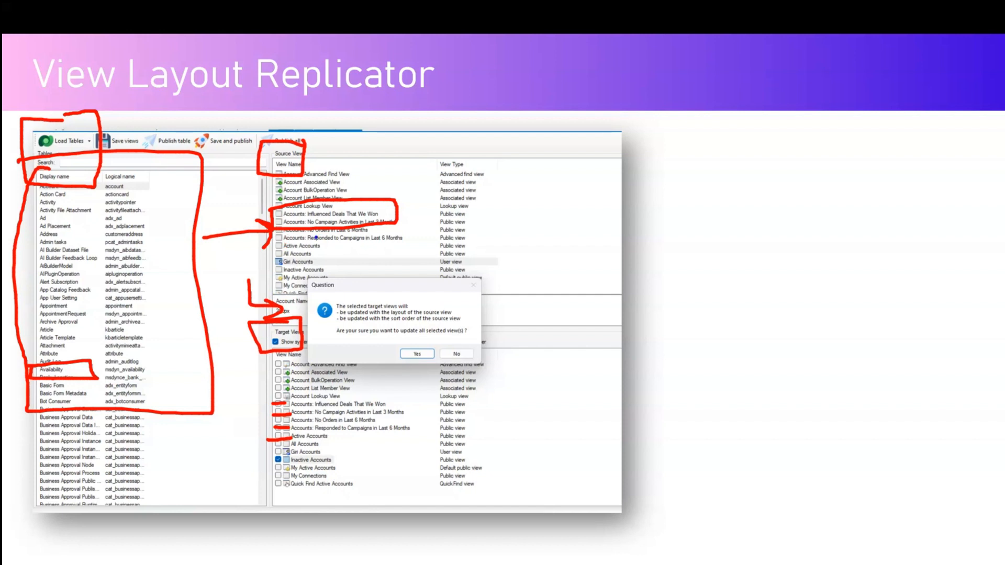
{"action": "mouse_move", "coordinate": [425, 228]}
{"action": "left_mouse_down"}
{"action": "mouse_move", "coordinate": [530, 287]}
{"action": "mouse_move", "coordinate": [465, 395]}
{"action": "mouse_move", "coordinate": [461, 383]}
{"action": "mouse_move", "coordinate": [474, 406]}
{"action": "left_mouse_up"}
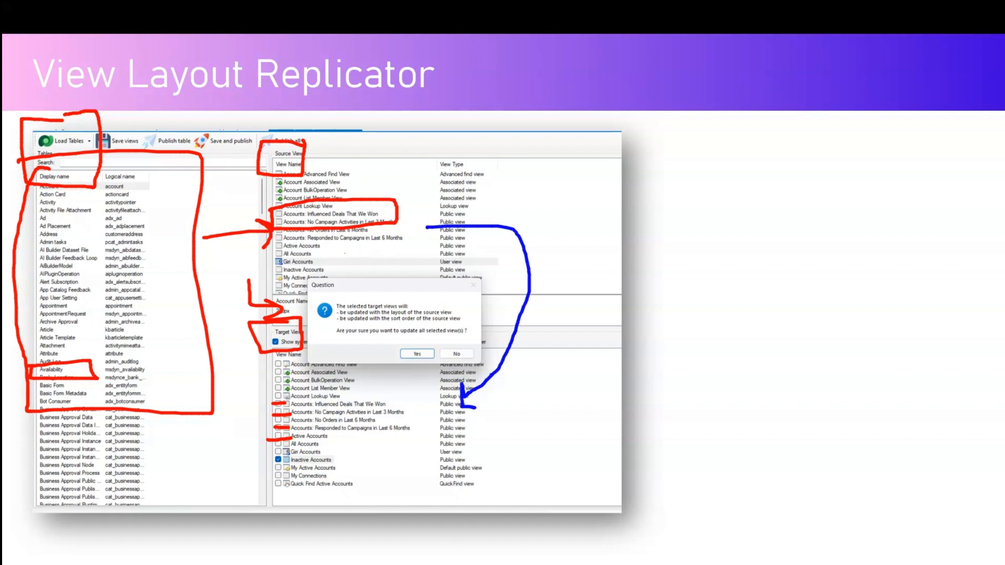
{"action": "key", "text": "e"}
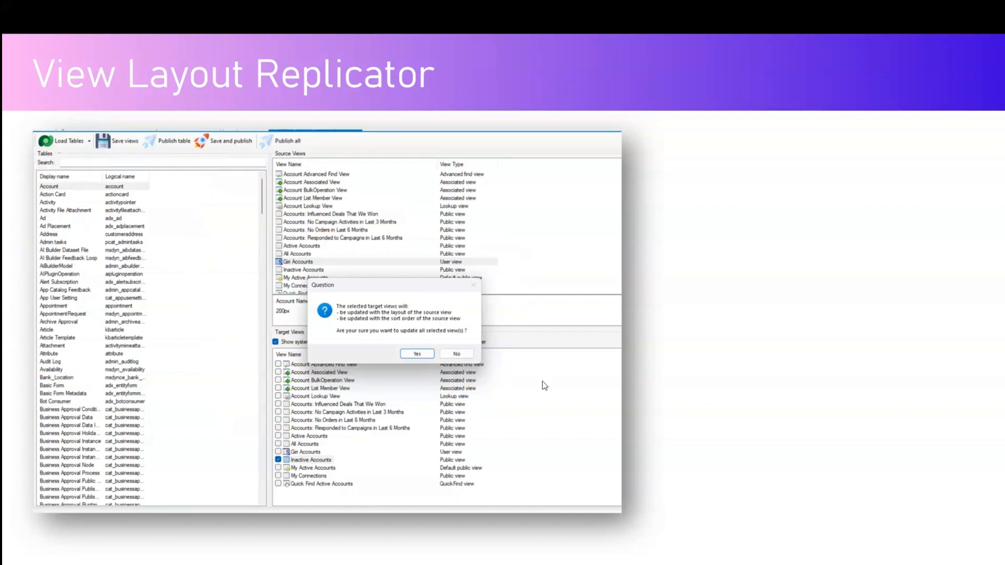
{"action": "key", "text": "Escape"}
- Switch to XrmToolBox, open the View Layout Replicator tool and load all tables
{"action": "key", "text": "alt+Tab"}
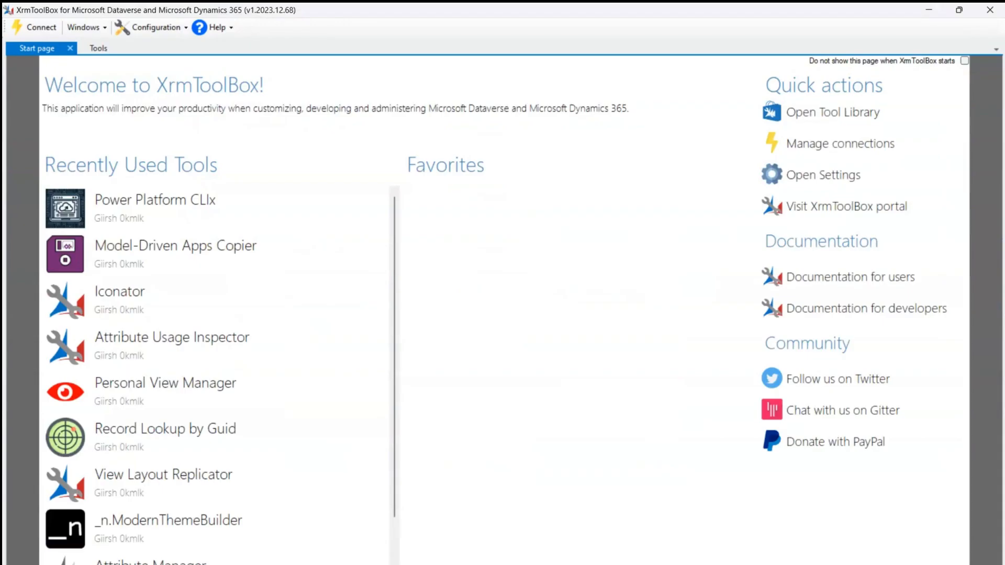
{"action": "left_click", "coordinate": [96, 54]}
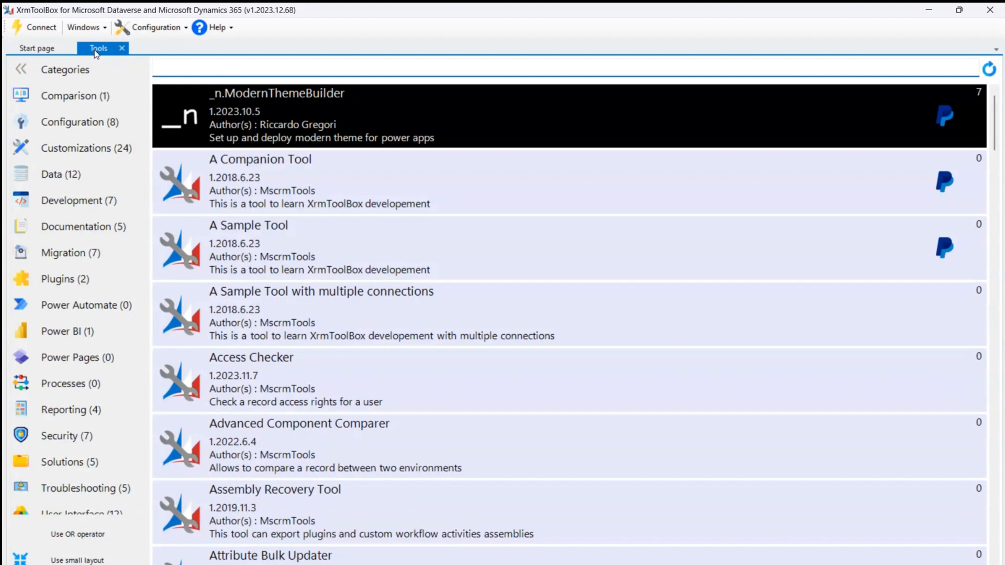
{"action": "left_click", "coordinate": [40, 49]}
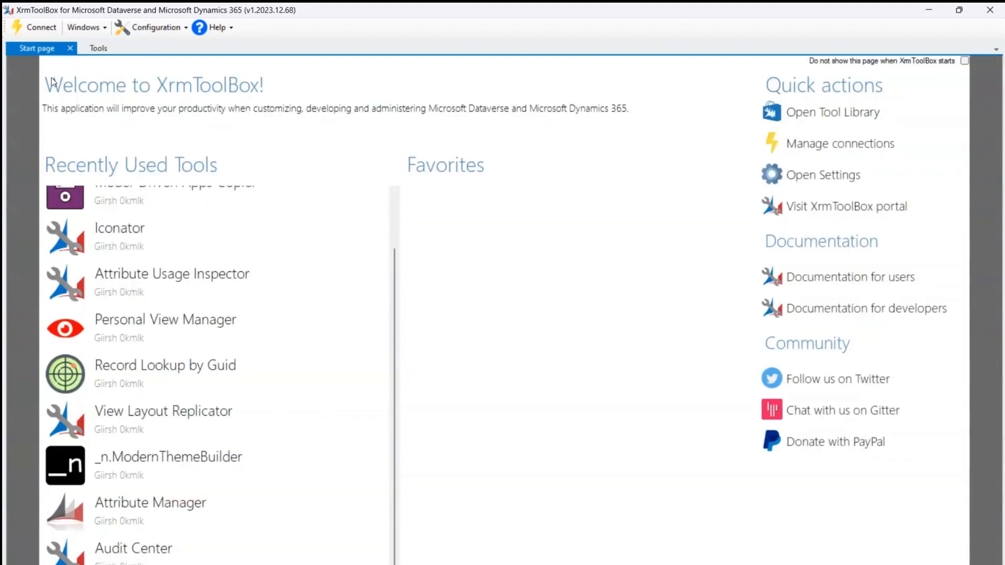
{"action": "left_click", "coordinate": [159, 423]}
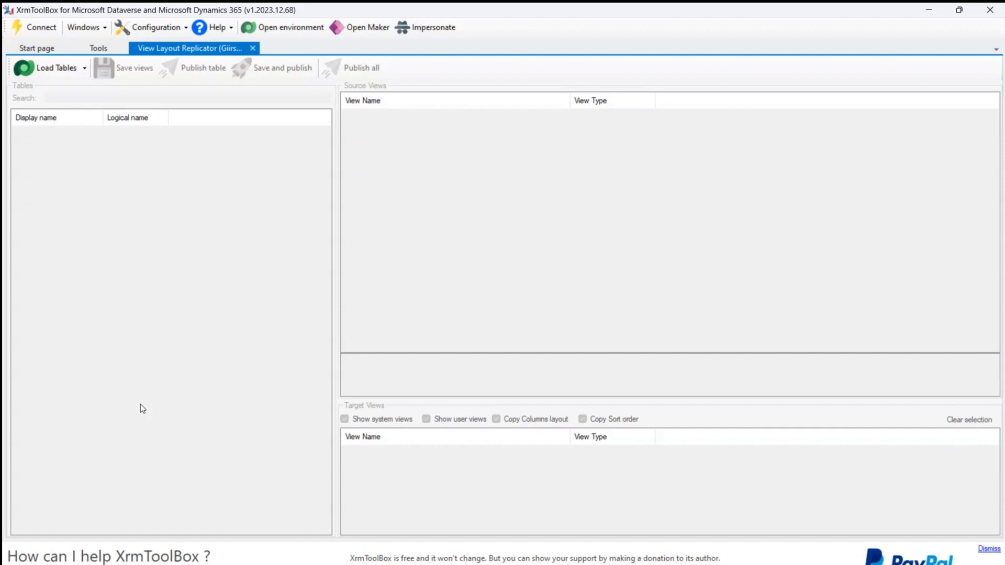
{"action": "left_click", "coordinate": [83, 68]}
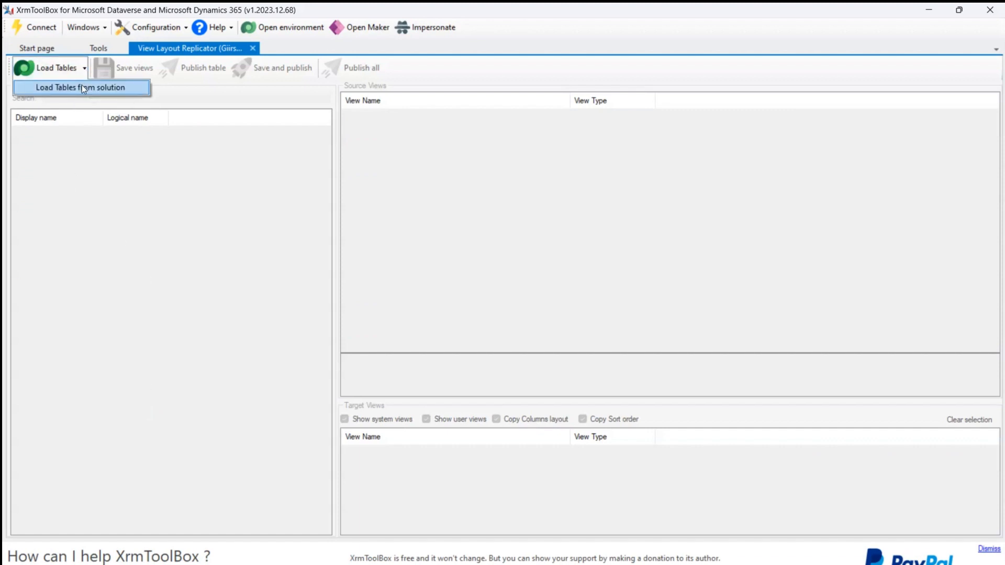
{"action": "left_click", "coordinate": [57, 70]}
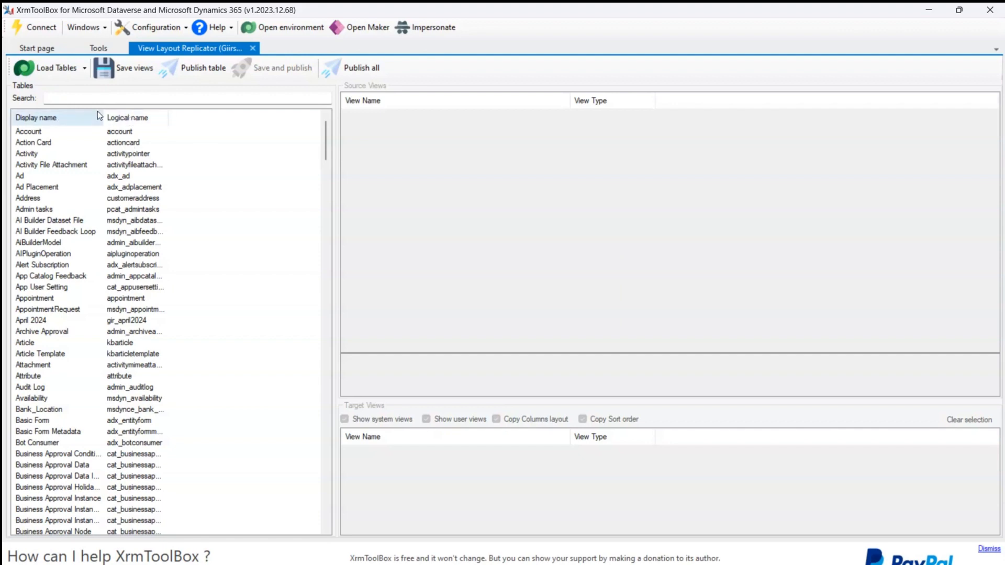
- Filter the tables by "world", select the World table and enlarge the Target Views area
{"action": "left_click_drag", "start_coordinate": [326, 150], "coordinate": [336, 251]}
{"action": "left_click", "coordinate": [243, 99]}
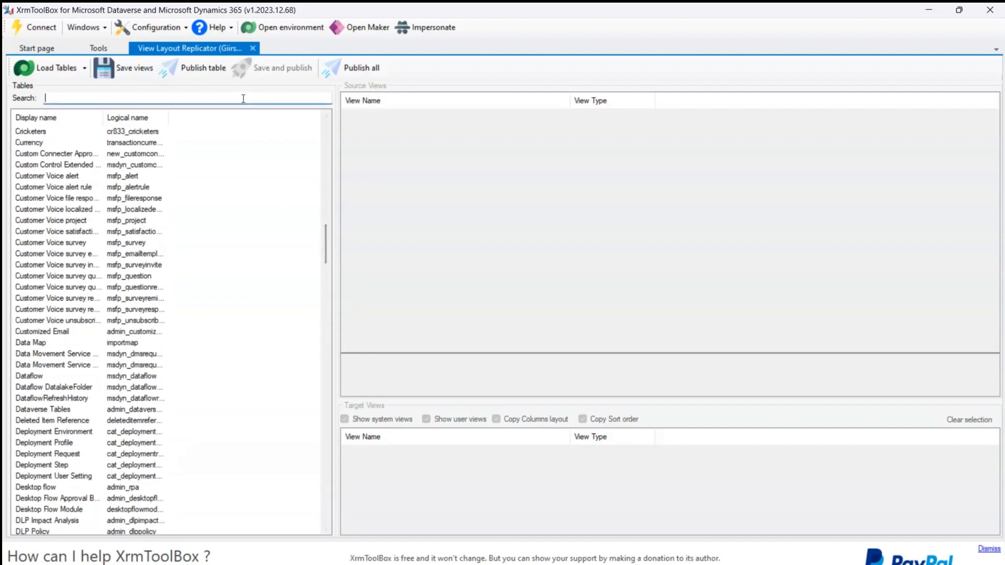
{"action": "type", "text": "world"}
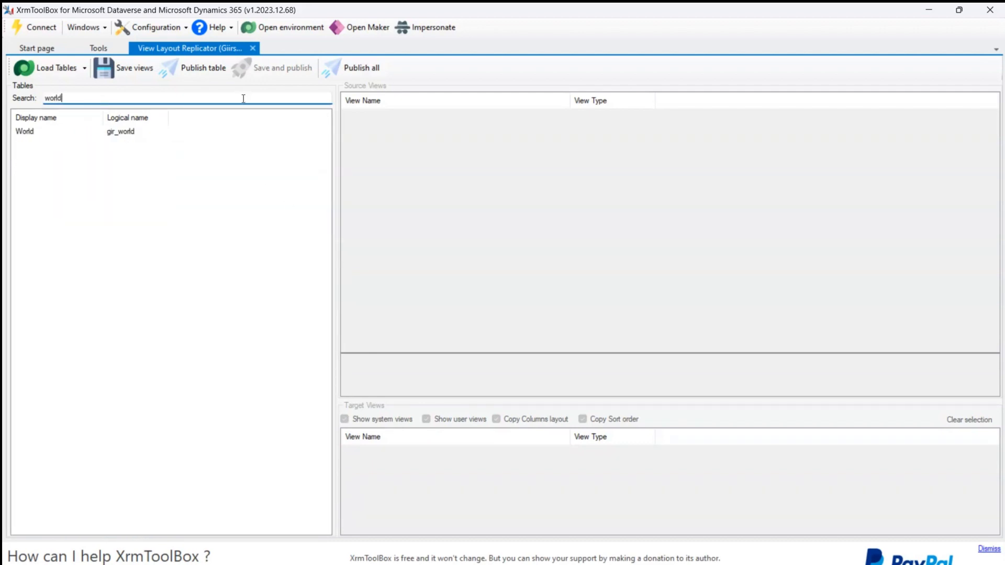
{"action": "left_click", "coordinate": [77, 133]}
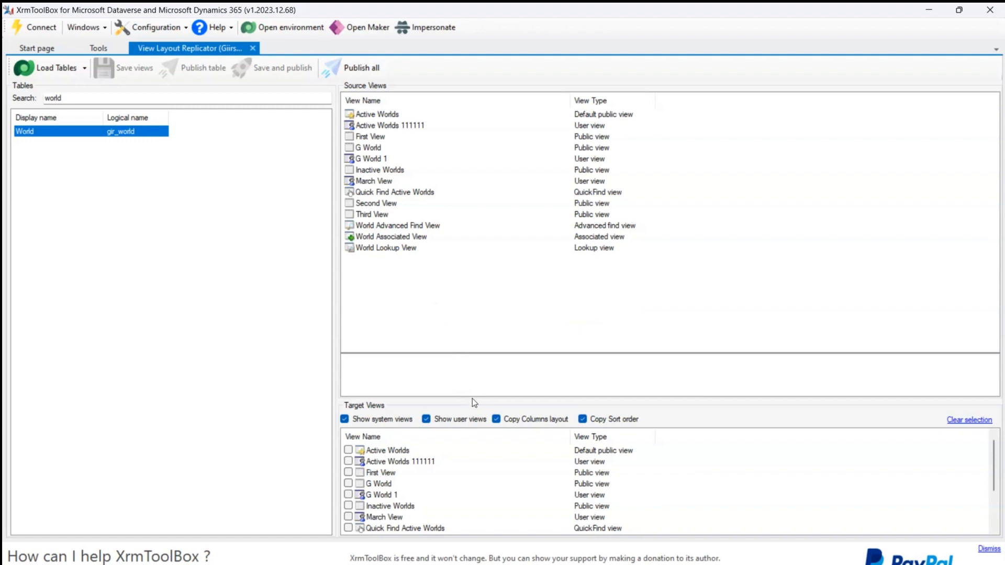
{"action": "left_click_drag", "start_coordinate": [472, 399], "coordinate": [459, 286]}
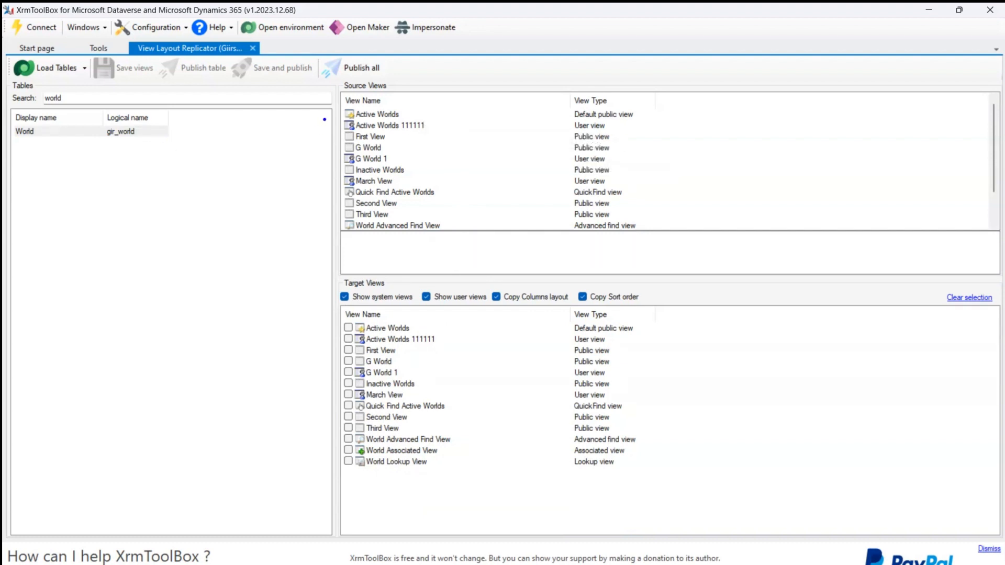
{"action": "mouse_move", "coordinate": [341, 102]}
{"action": "left_mouse_down"}
{"action": "mouse_move", "coordinate": [331, 247]}
{"action": "mouse_move", "coordinate": [461, 130]}
{"action": "mouse_move", "coordinate": [330, 97]}
{"action": "left_mouse_up"}
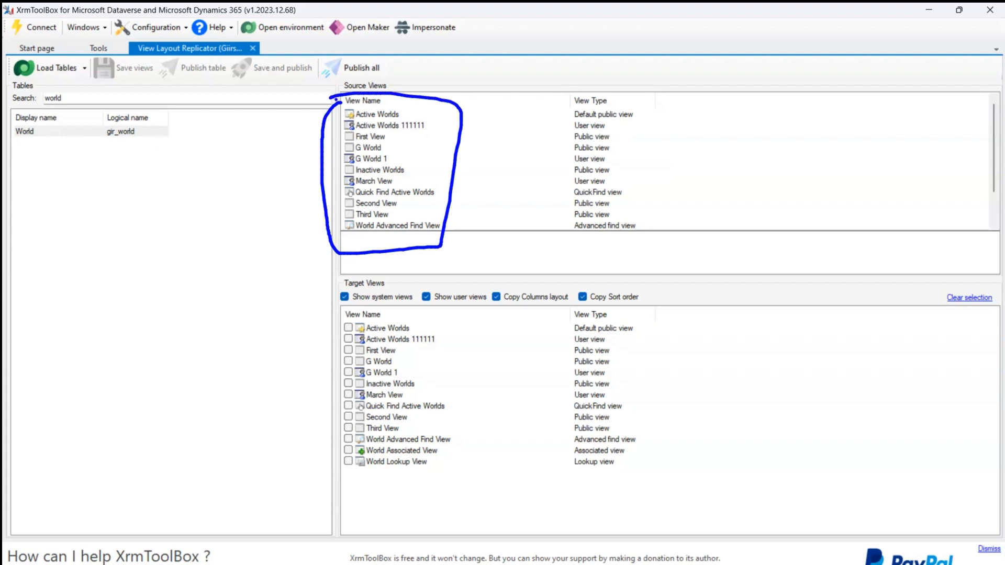
{"action": "mouse_move", "coordinate": [619, 85]}
{"action": "left_mouse_down"}
{"action": "mouse_move", "coordinate": [555, 88]}
{"action": "mouse_move", "coordinate": [591, 263]}
{"action": "mouse_move", "coordinate": [641, 71]}
{"action": "mouse_move", "coordinate": [590, 73]}
{"action": "left_mouse_up"}
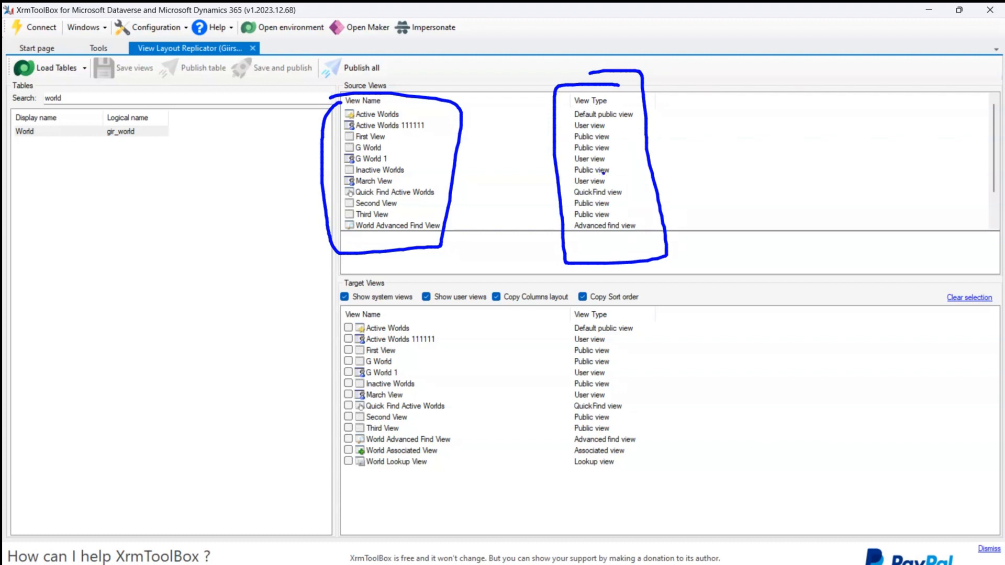
{"action": "mouse_move", "coordinate": [613, 170]}
{"action": "left_mouse_down"}
{"action": "mouse_move", "coordinate": [623, 167]}
{"action": "mouse_move", "coordinate": [624, 132]}
{"action": "left_mouse_up"}
{"action": "left_click_drag", "start_coordinate": [612, 203], "coordinate": [623, 215]}
{"action": "key", "text": "Escape"}
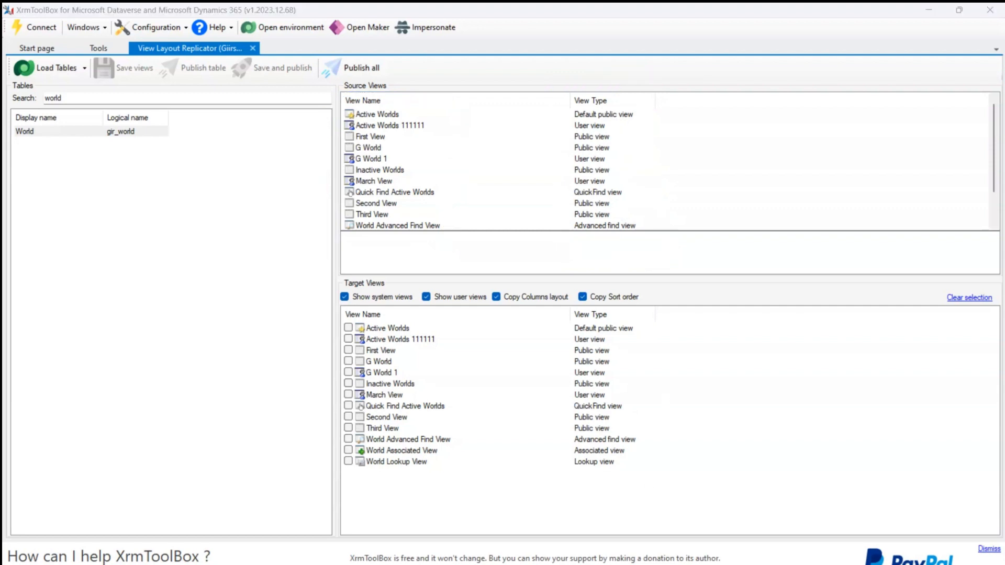
- Switch to the World App in the browser, reload the page and display the Worlds table in First View
{"action": "key", "text": "alt+Tab"}
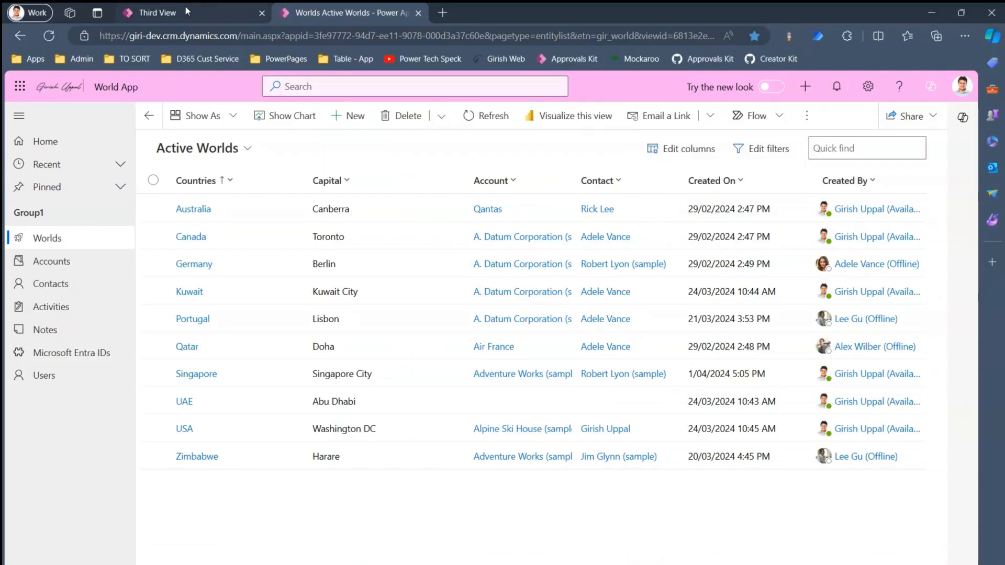
{"action": "left_click", "coordinate": [47, 36]}
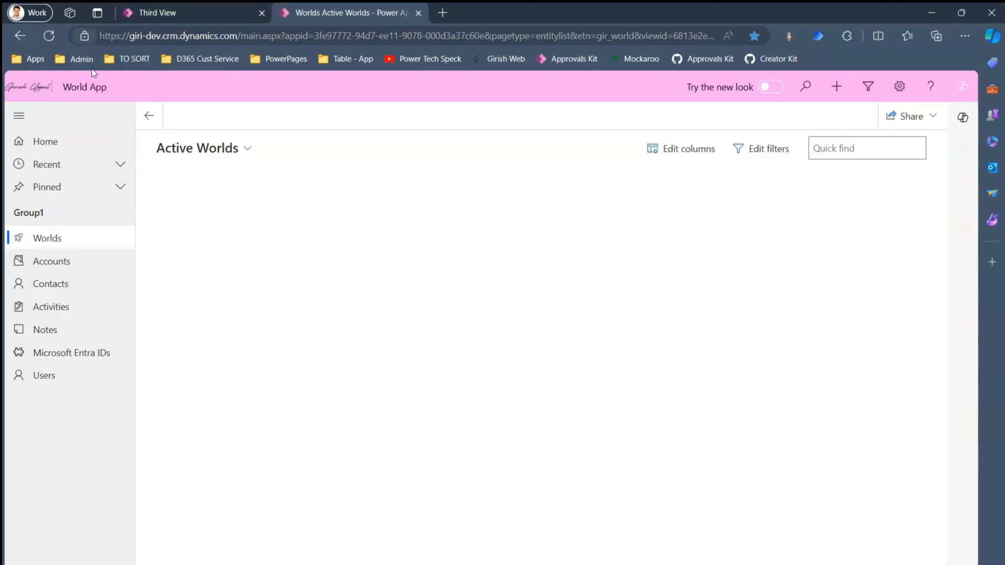
{"action": "left_click", "coordinate": [247, 149]}
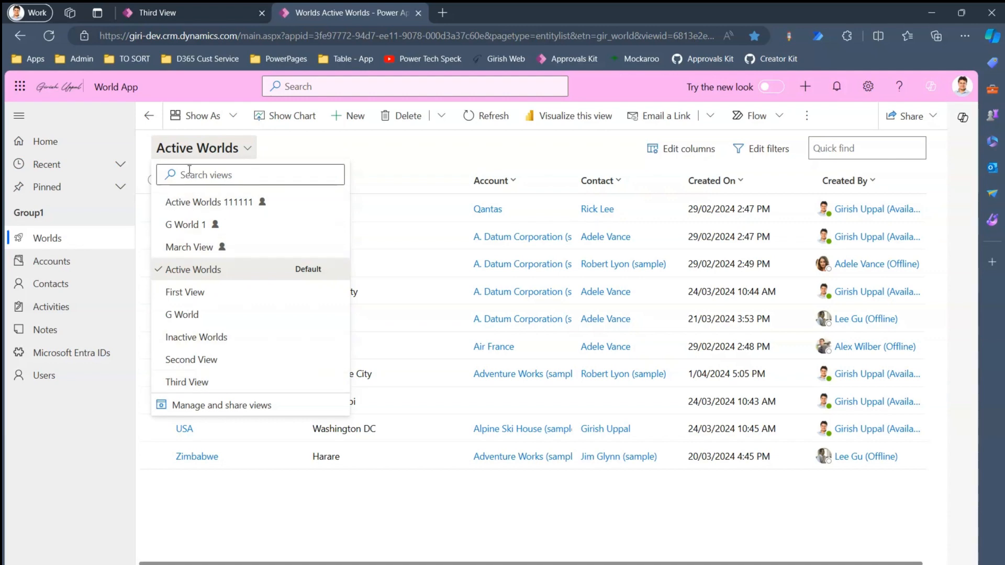
{"action": "left_click", "coordinate": [184, 292]}
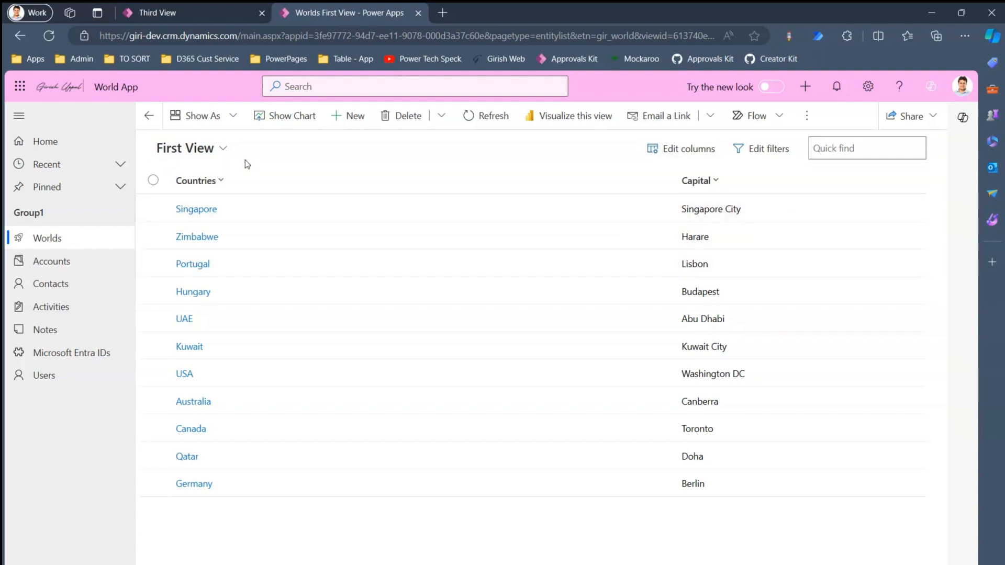
- Examine the Worlds table in Second View and Third View, including the sort options of Third View's Countries column
{"action": "left_click", "coordinate": [224, 149]}
{"action": "left_click", "coordinate": [219, 360]}
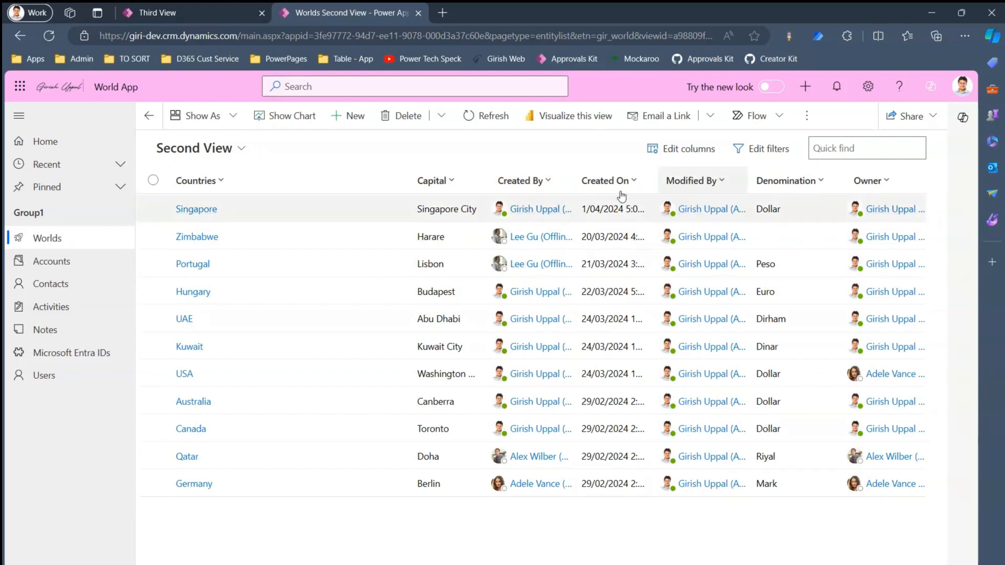
{"action": "left_click", "coordinate": [244, 150]}
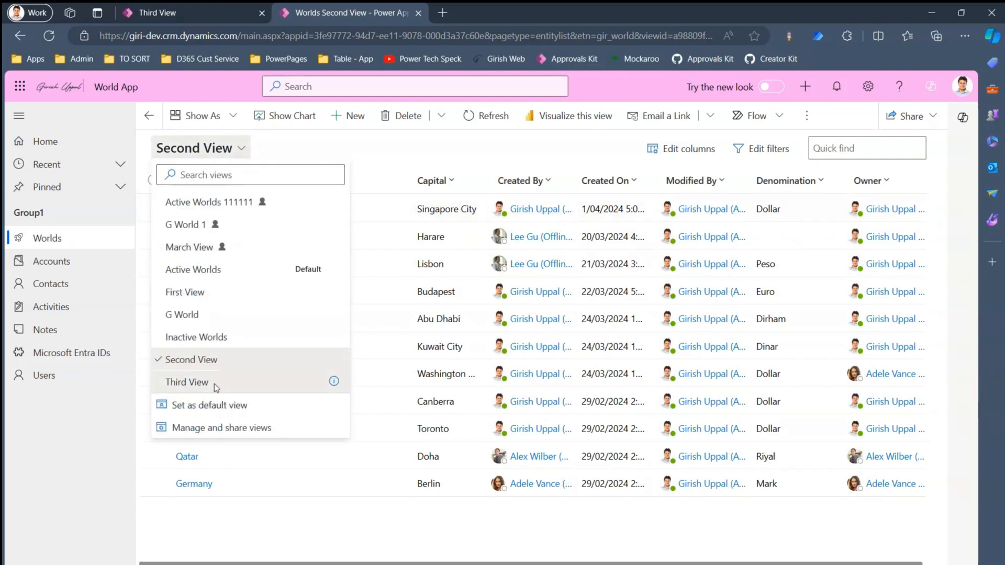
{"action": "left_click", "coordinate": [194, 380]}
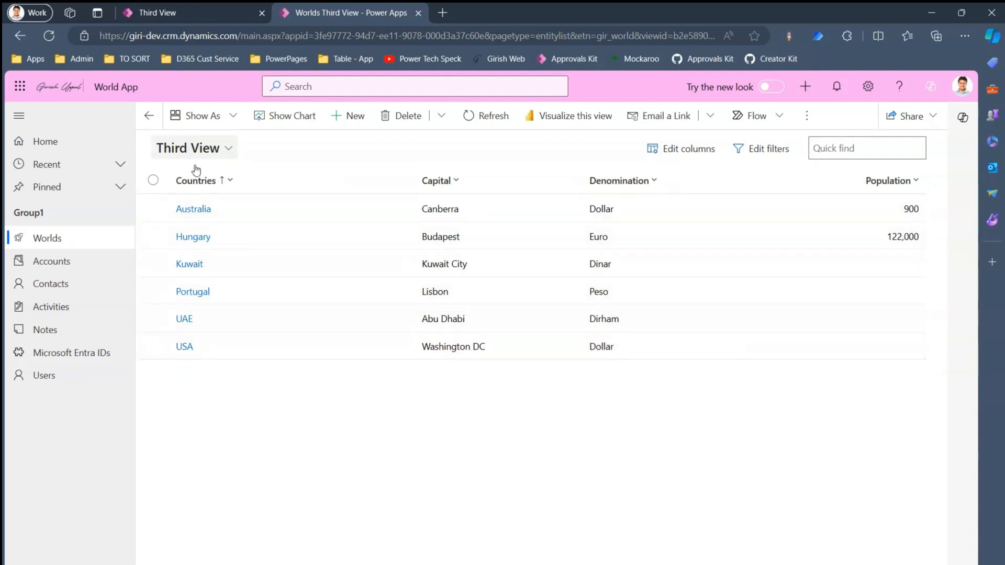
{"action": "left_click", "coordinate": [229, 149]}
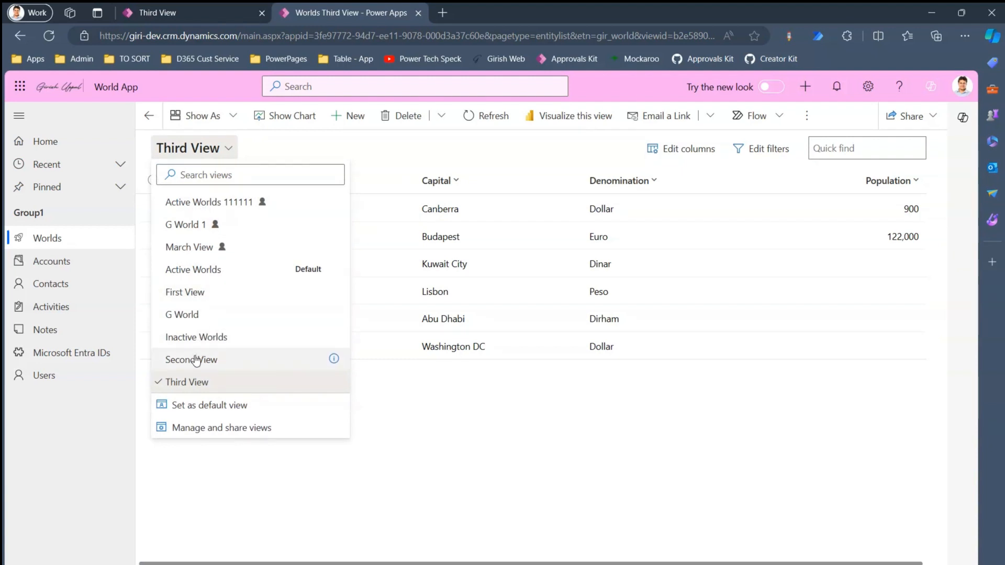
{"action": "left_click", "coordinate": [378, 393]}
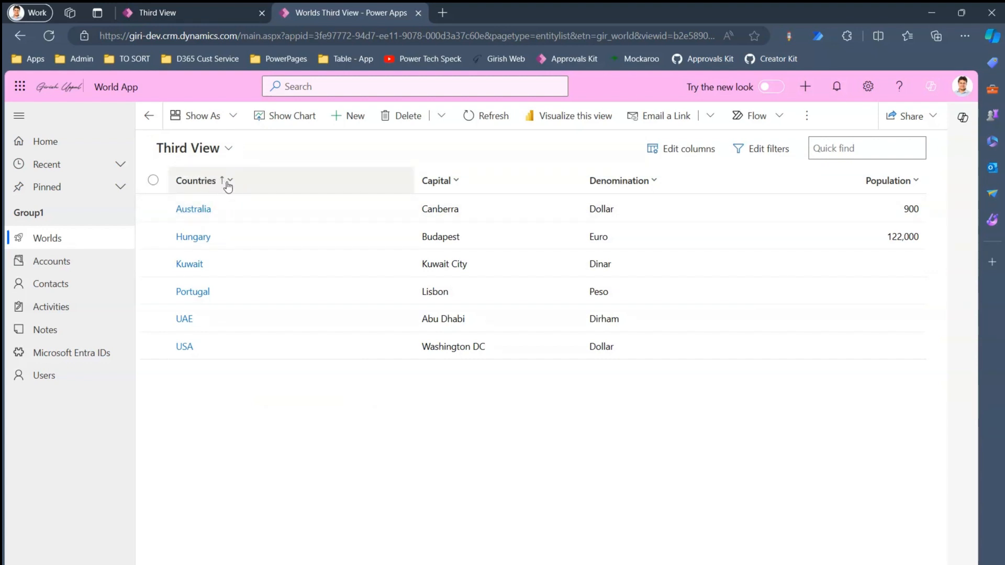
{"action": "left_click", "coordinate": [335, 181]}
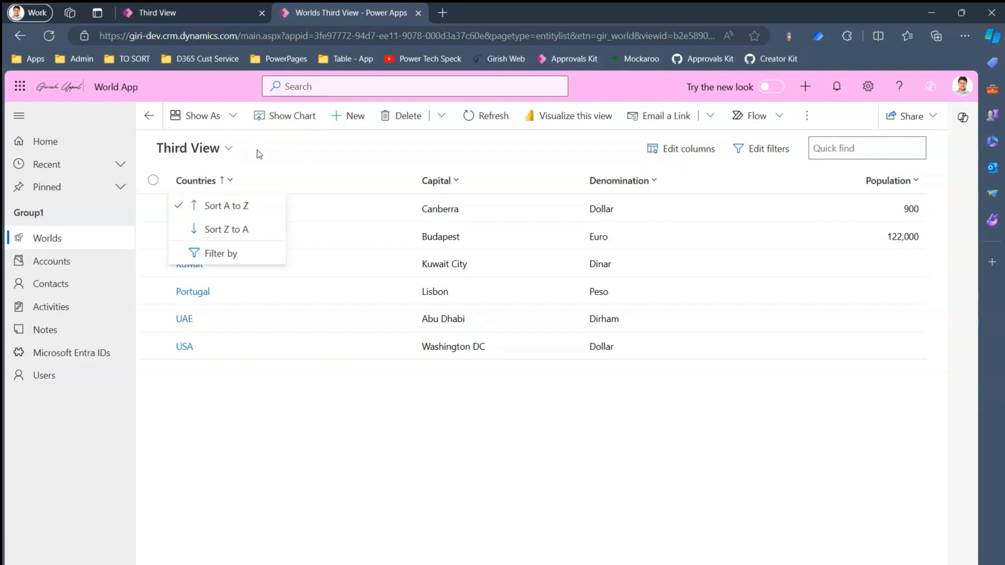
- Switch to the Third View editor in the browser and check the column widths of Countries and Capital
{"action": "left_click", "coordinate": [198, 7]}
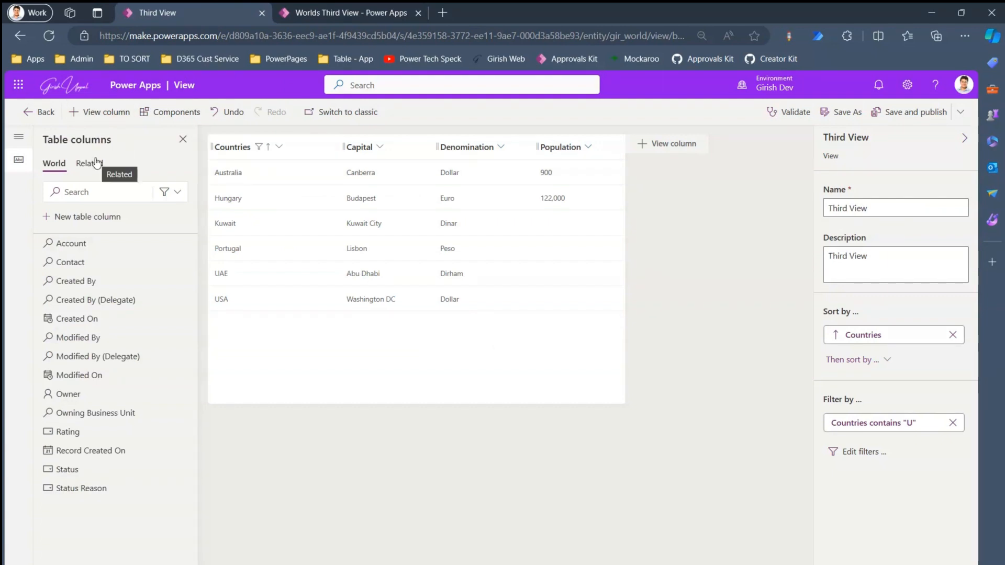
{"action": "left_click", "coordinate": [323, 147]}
{"action": "left_click", "coordinate": [290, 180]}
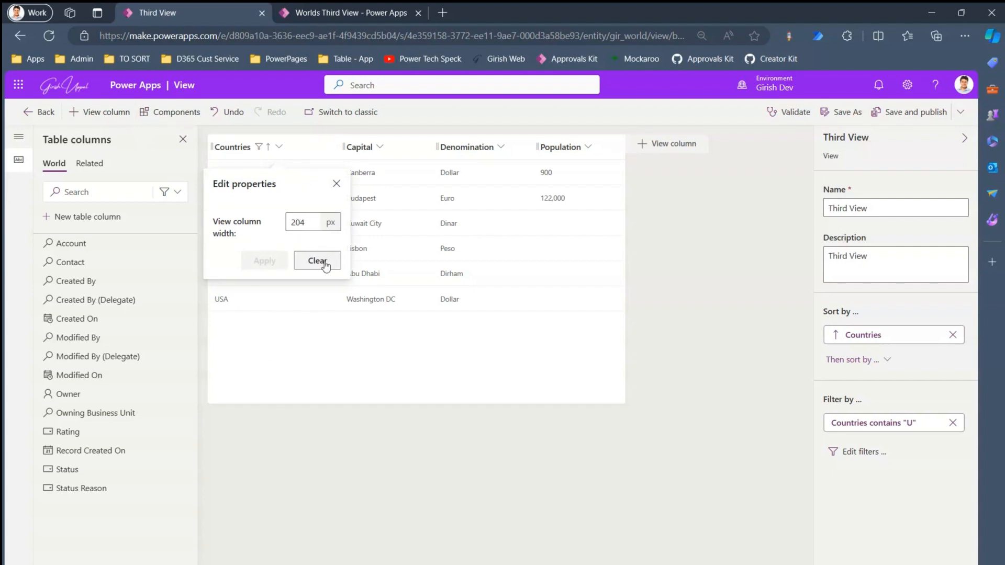
{"action": "left_click", "coordinate": [684, 277]}
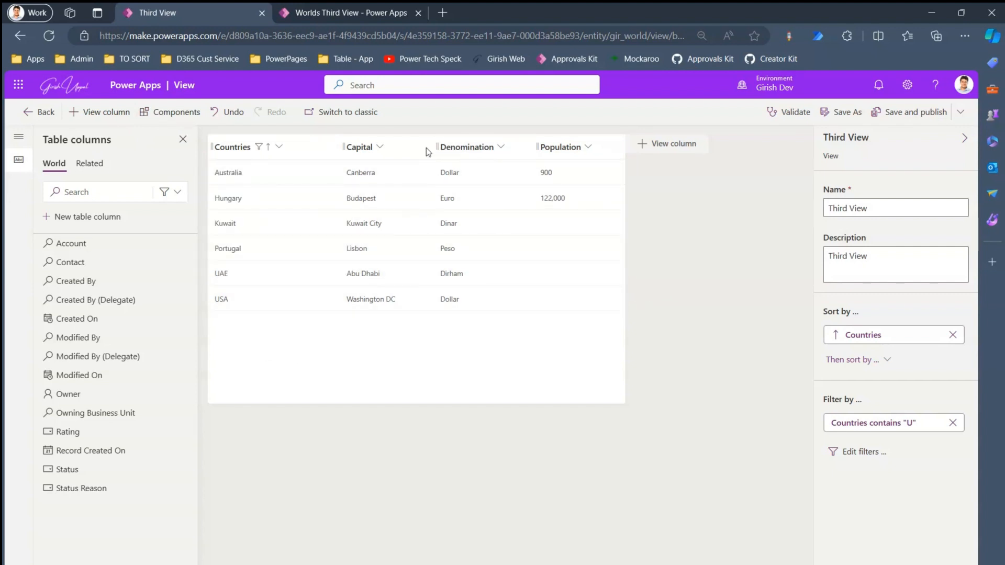
{"action": "left_click", "coordinate": [419, 153]}
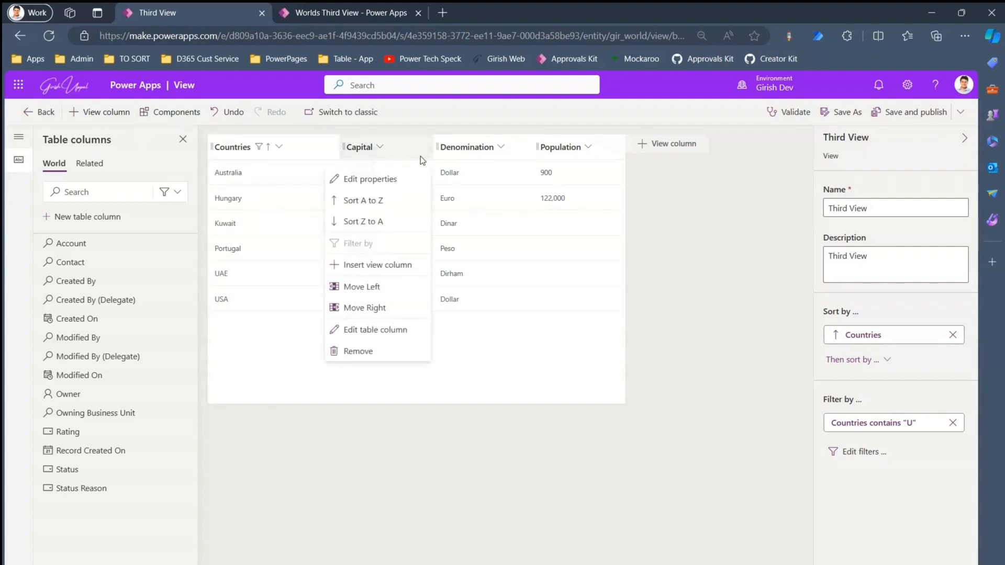
{"action": "left_click", "coordinate": [370, 179]}
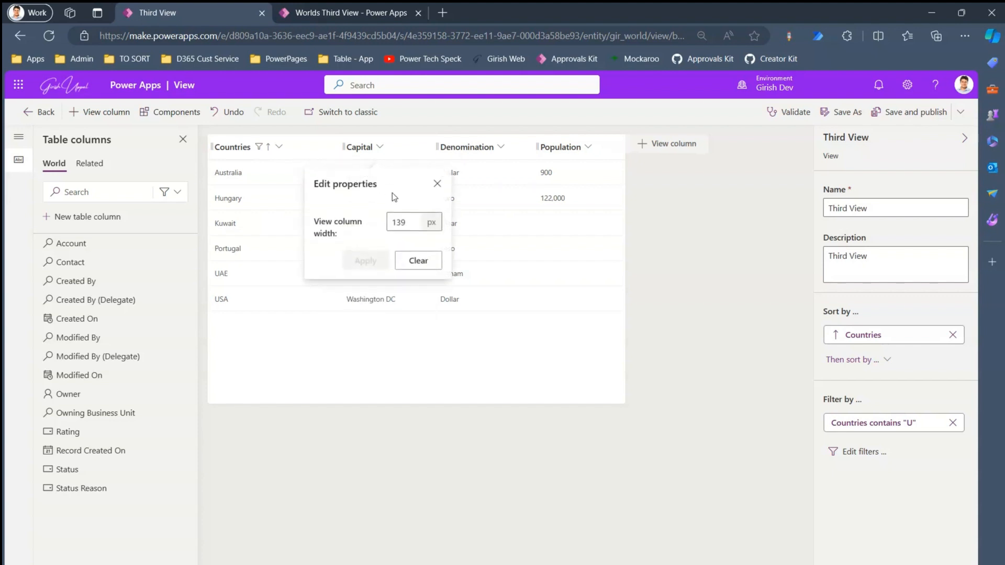
- Check the column widths of Denomination and Population in the Third View editor
{"action": "left_click", "coordinate": [500, 147]}
{"action": "left_click", "coordinate": [485, 180]}
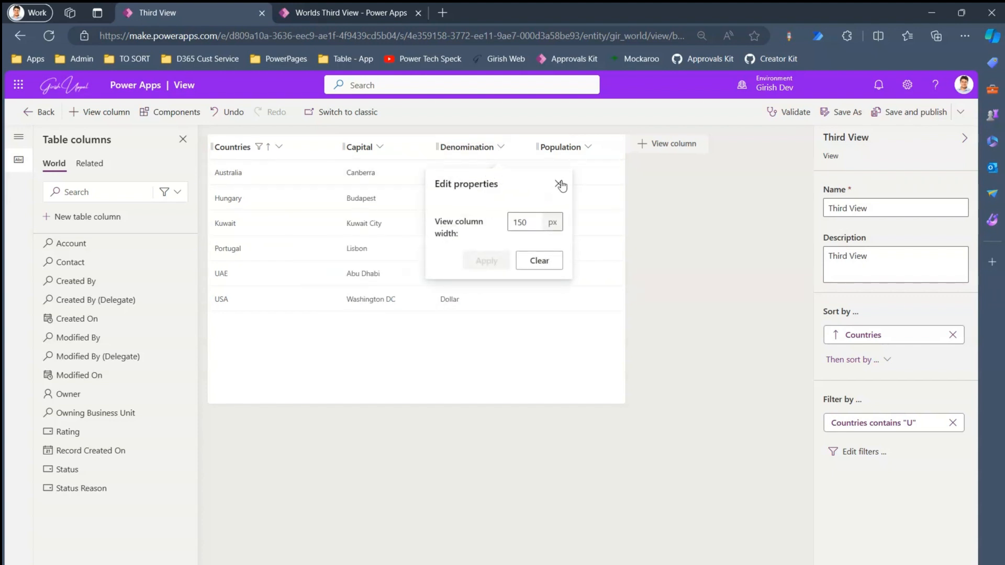
{"action": "left_click", "coordinate": [559, 183]}
{"action": "left_click", "coordinate": [589, 146]}
{"action": "left_click", "coordinate": [594, 176]}
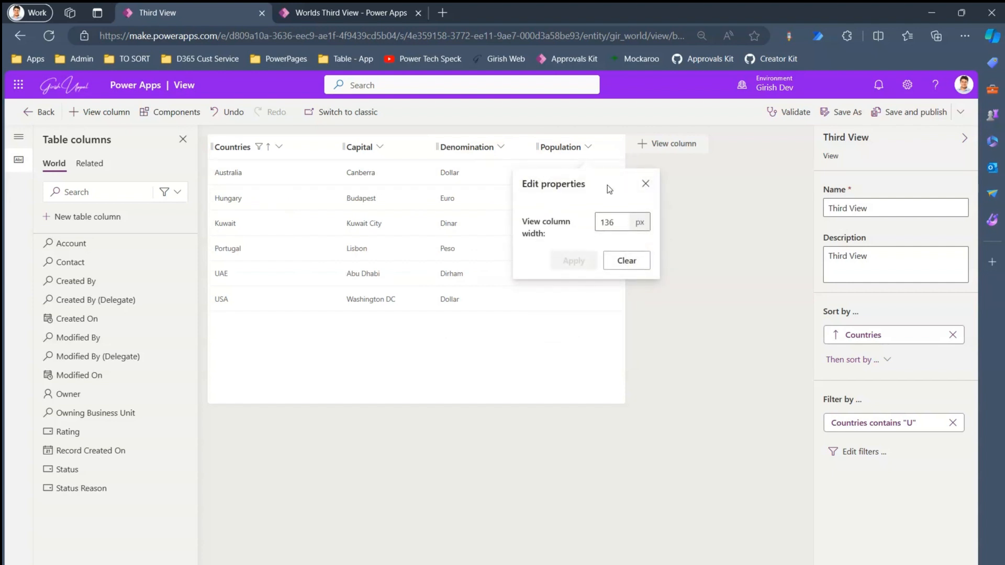
{"action": "left_click", "coordinate": [695, 206]}
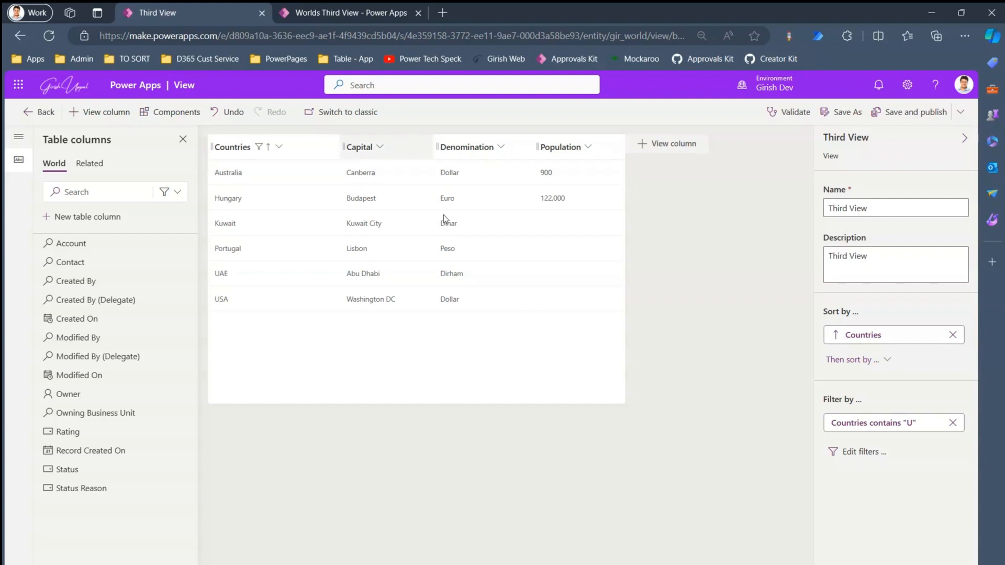
- Switch to XrmToolBox and compare the source column layouts of Third View, Second View and First View
{"action": "left_click", "coordinate": [620, 563]}
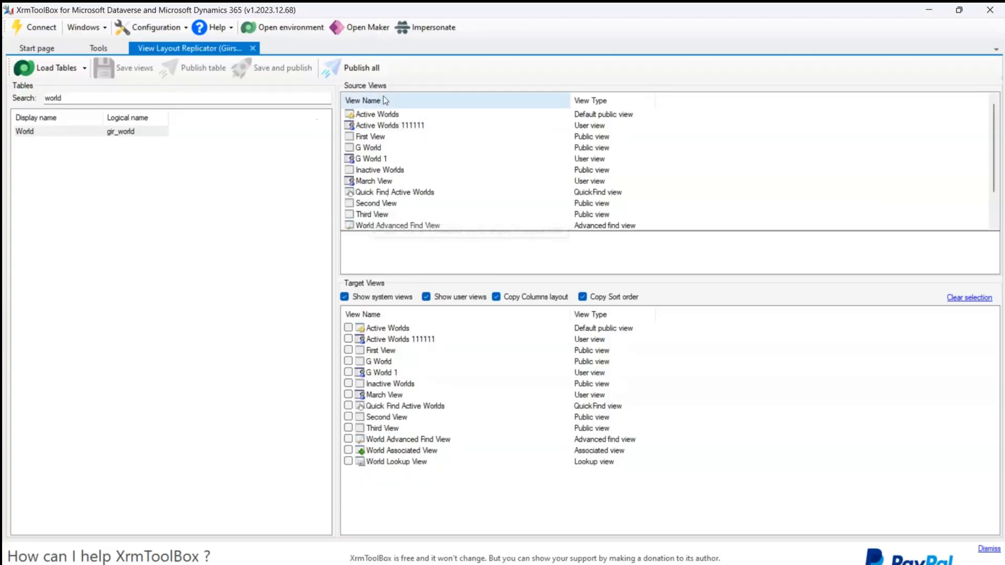
{"action": "double_click", "coordinate": [377, 215]}
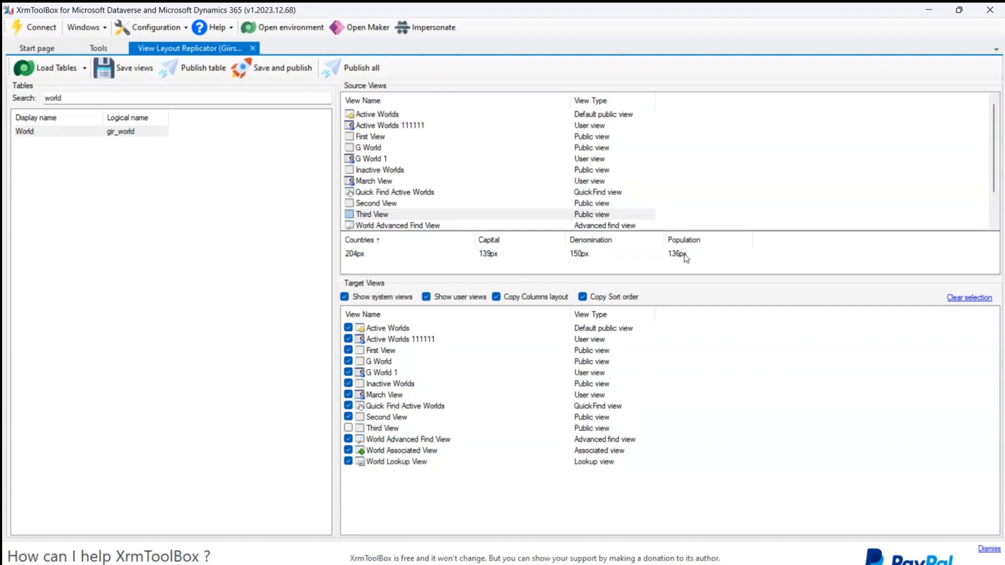
{"action": "left_click", "coordinate": [382, 214]}
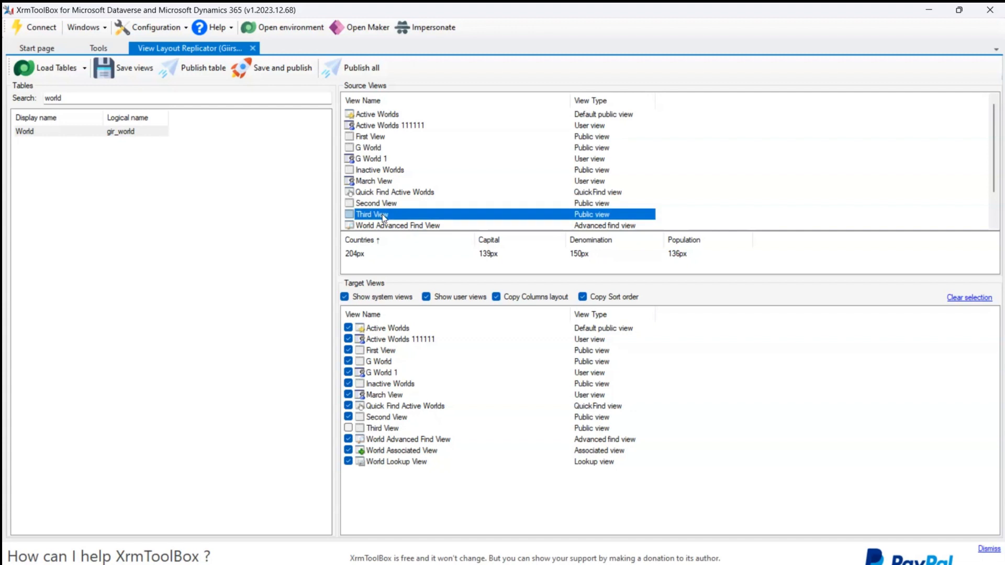
{"action": "left_click", "coordinate": [379, 214]}
{"action": "left_click", "coordinate": [381, 204]}
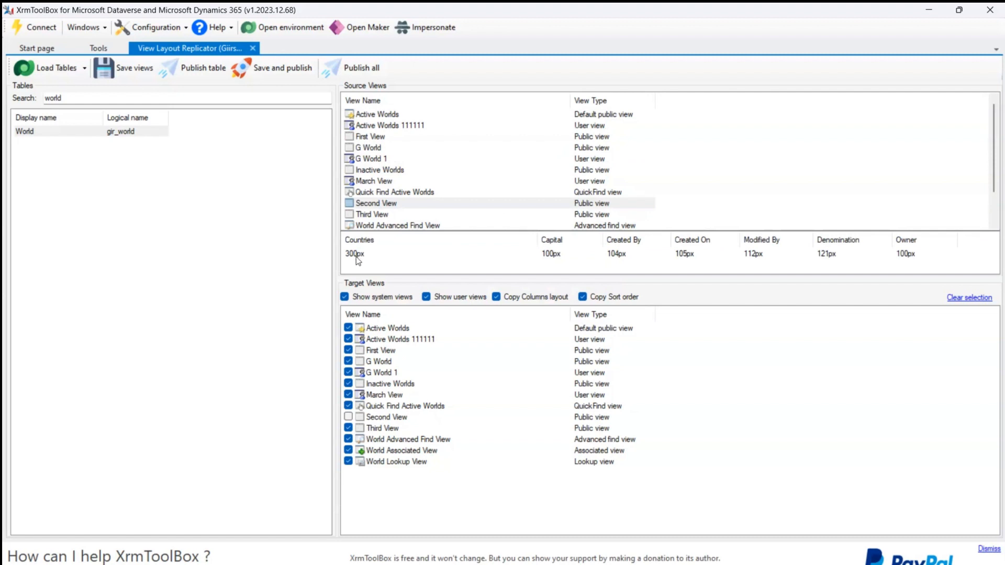
{"action": "left_click", "coordinate": [373, 137]}
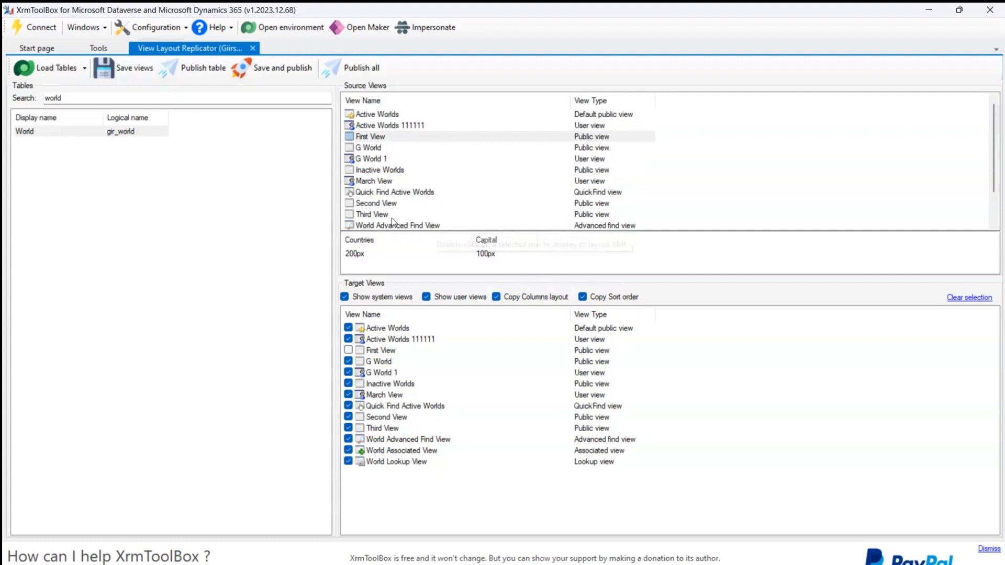
- Choose Third View as the source, clear the target view selection, and turn off all view display and copy options
{"action": "left_click", "coordinate": [377, 215]}
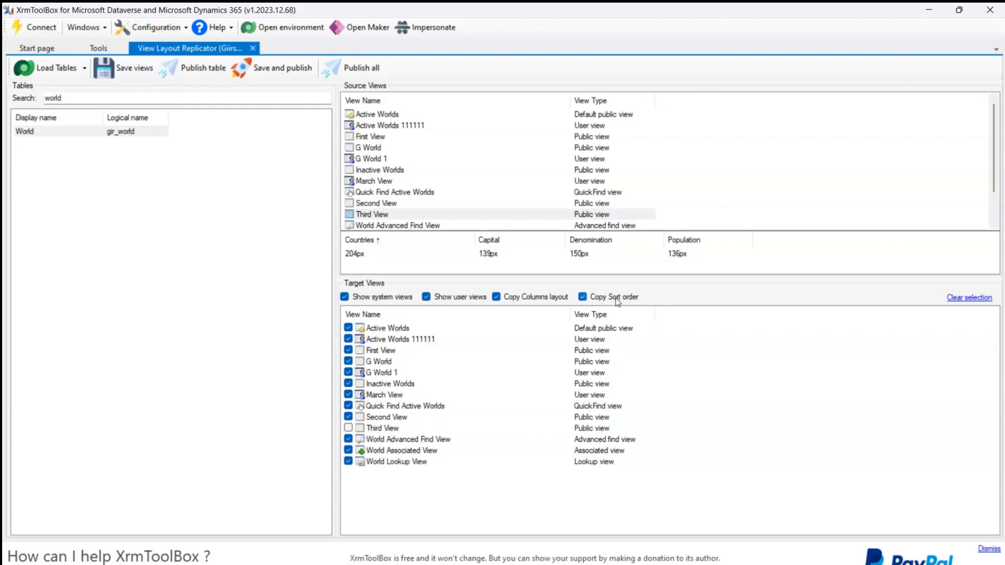
{"action": "left_click", "coordinate": [969, 298]}
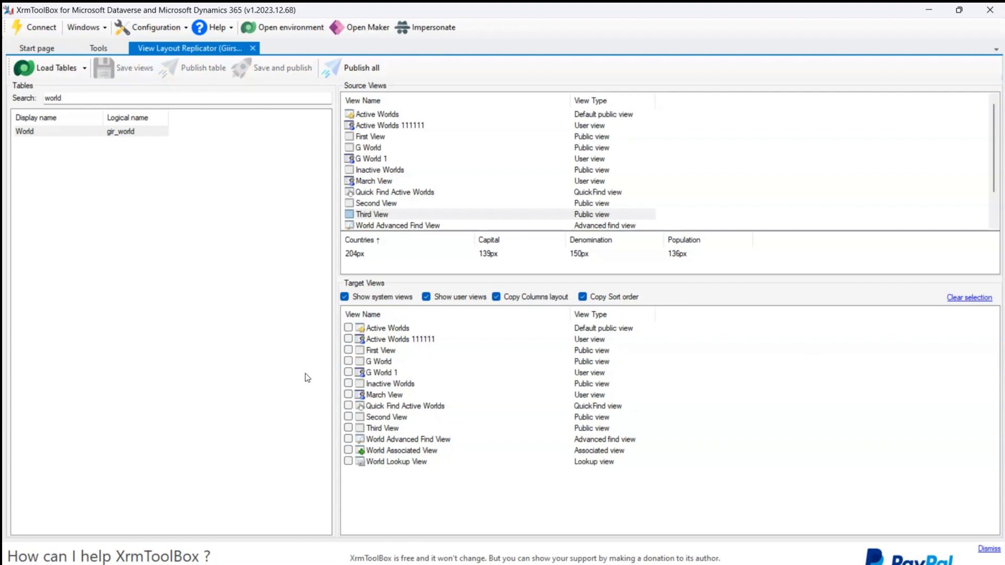
{"action": "left_click", "coordinate": [344, 297]}
{"action": "left_click", "coordinate": [426, 296]}
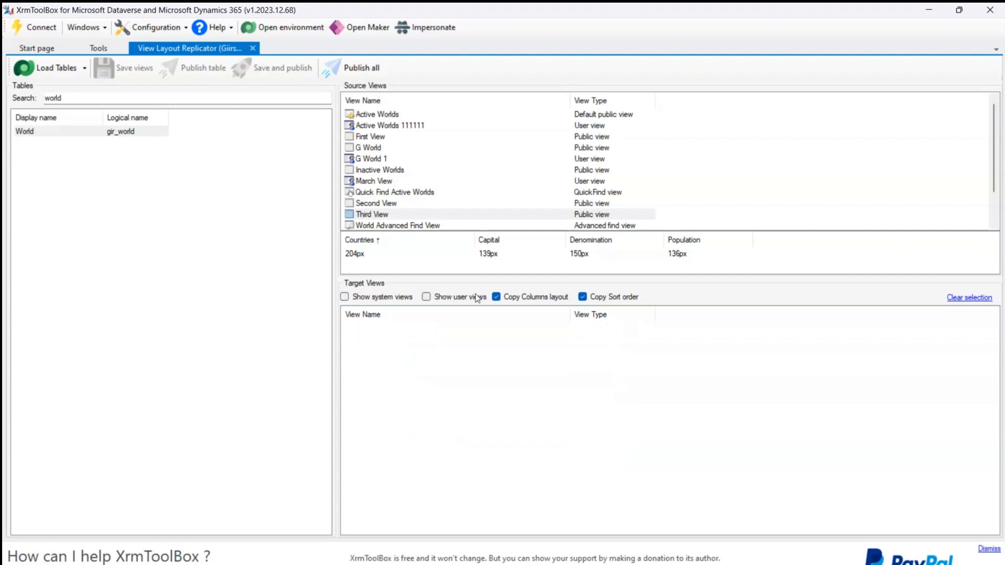
{"action": "left_click", "coordinate": [499, 298]}
{"action": "left_click", "coordinate": [584, 297]}
- Show system views, select First View and Second View as targets, and enable copying of the columns layout and sort order
{"action": "left_click", "coordinate": [345, 298]}
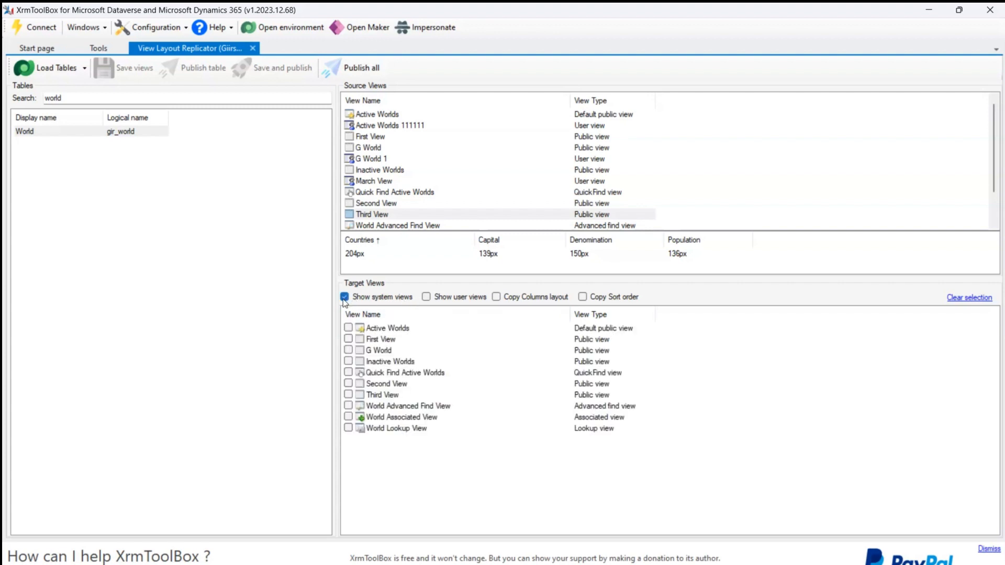
{"action": "left_click", "coordinate": [348, 384]}
{"action": "left_click", "coordinate": [348, 339]}
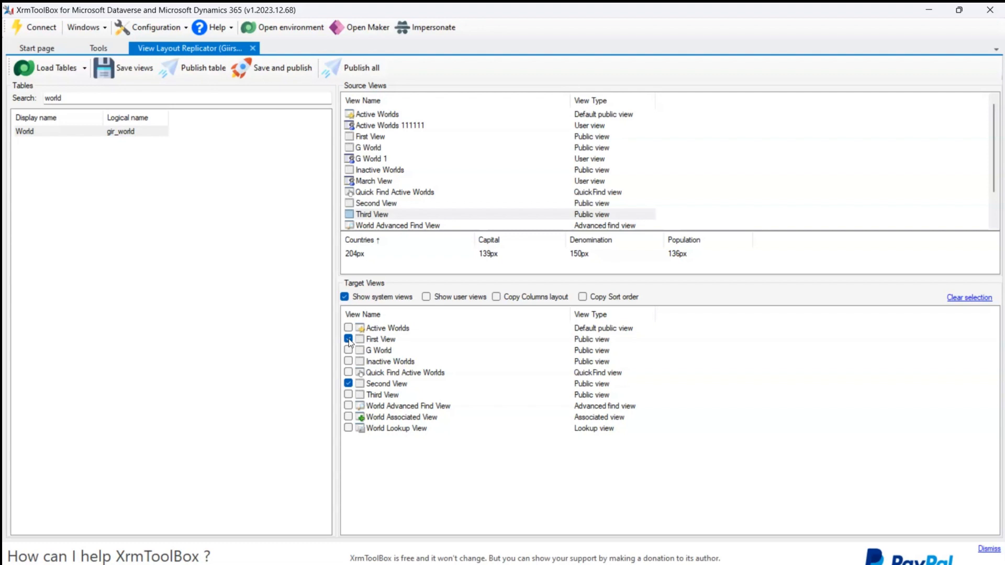
{"action": "left_click", "coordinate": [495, 296]}
{"action": "left_click", "coordinate": [584, 297]}
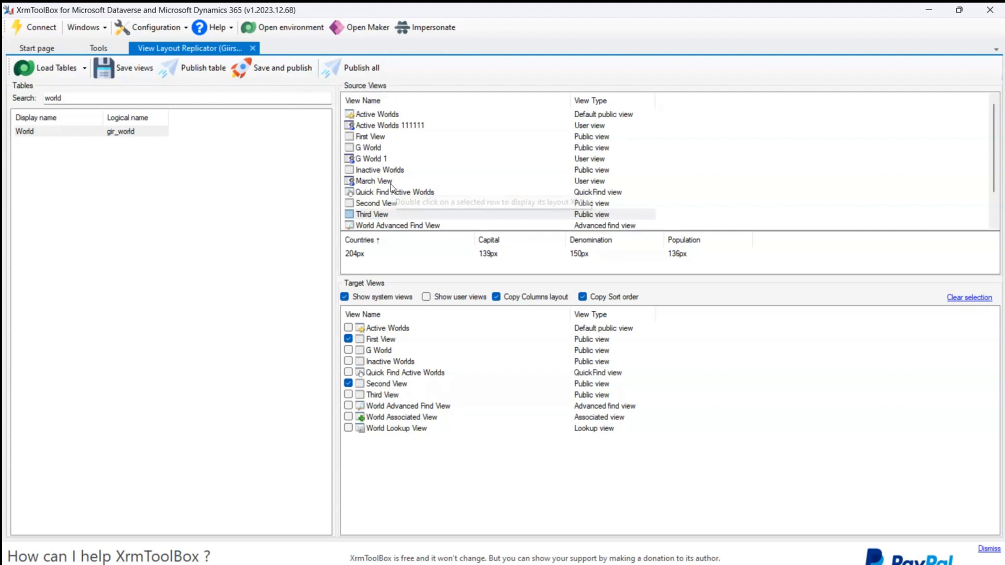
{"action": "left_click_drag", "start_coordinate": [334, 206], "coordinate": [410, 223]}
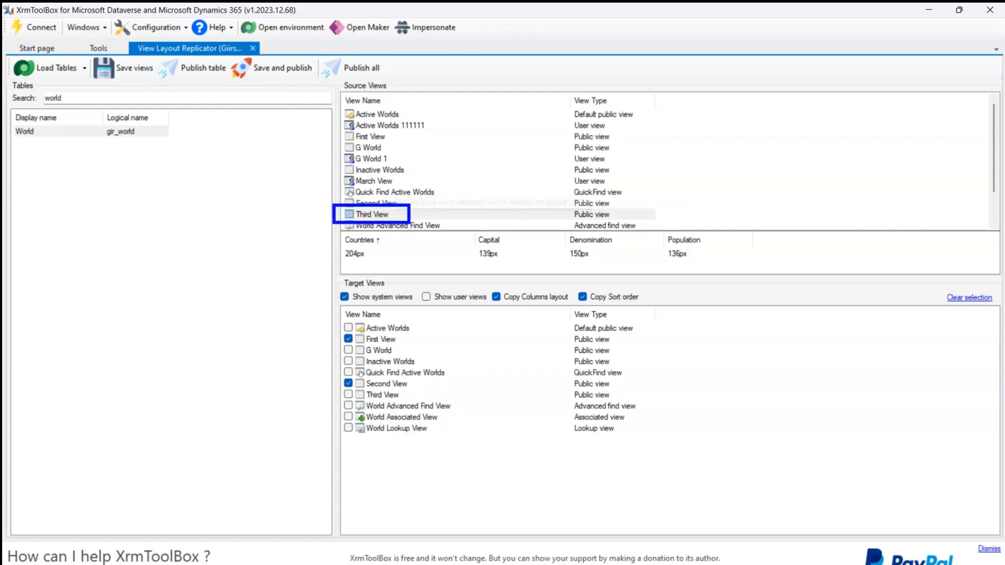
{"action": "left_click_drag", "start_coordinate": [325, 334], "coordinate": [411, 349]}
{"action": "left_click_drag", "start_coordinate": [326, 376], "coordinate": [416, 392]}
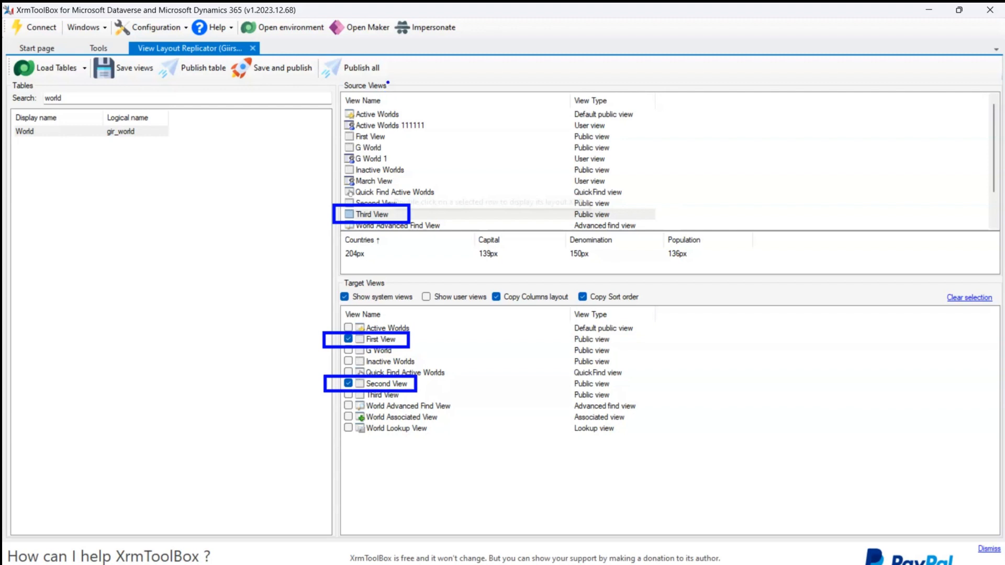
- Save and publish the source layout and sort order to the selected target views, confirming the update
{"action": "left_click", "coordinate": [287, 67]}
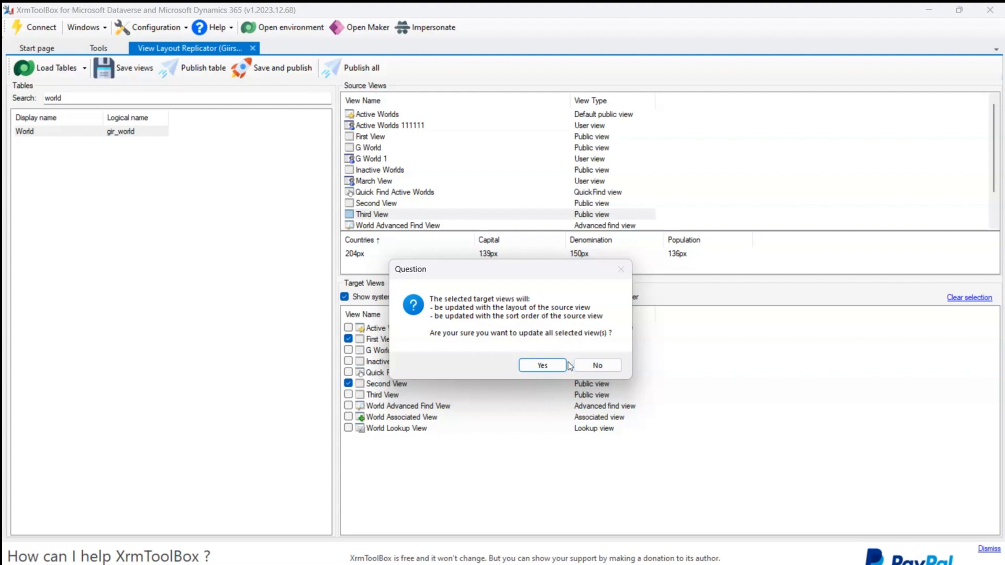
{"action": "left_click", "coordinate": [551, 364]}
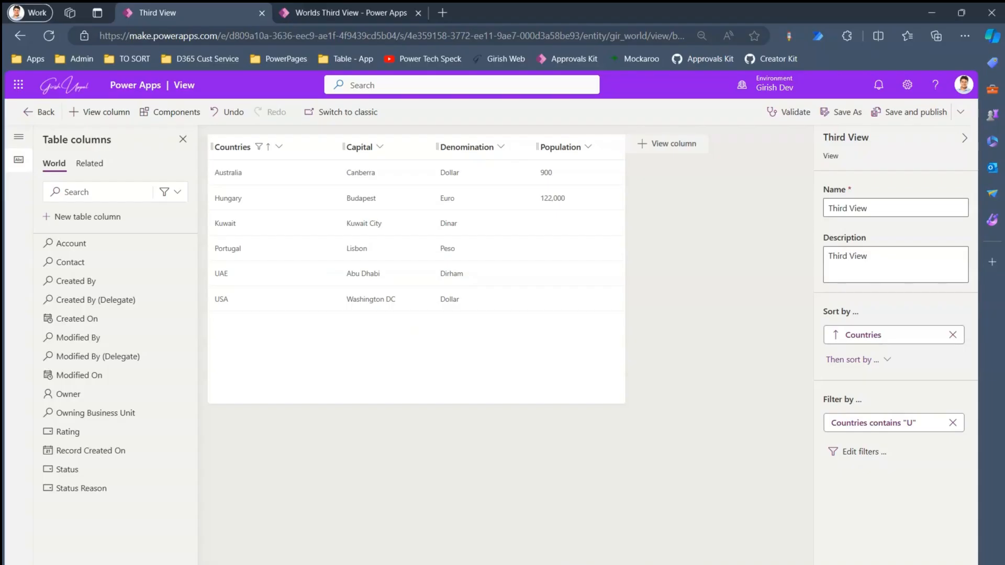
- Switch to the World App in the browser, reload the Worlds table in Second View, and check the layouts of Second View and First View
{"action": "left_click", "coordinate": [375, 6]}
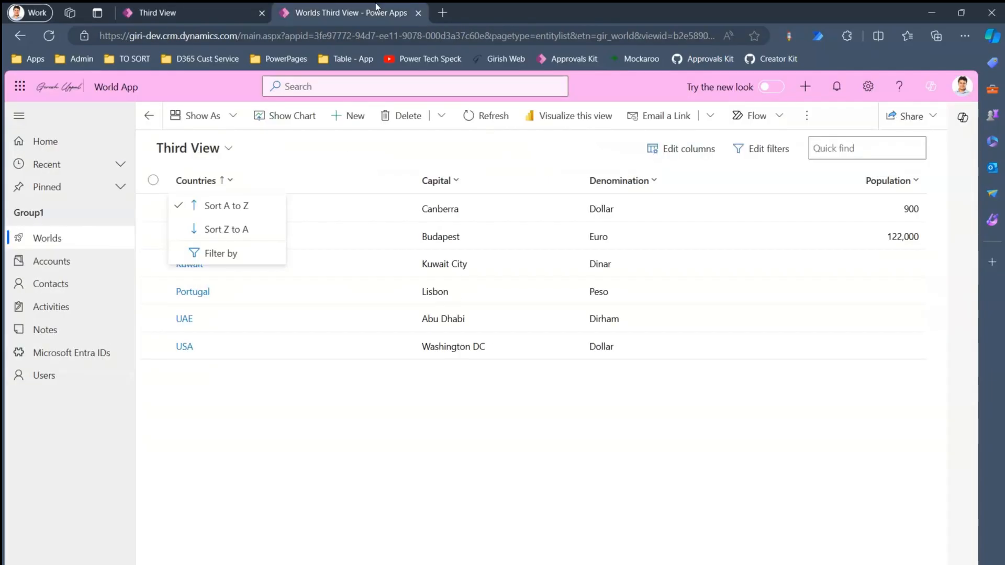
{"action": "left_click", "coordinate": [365, 447]}
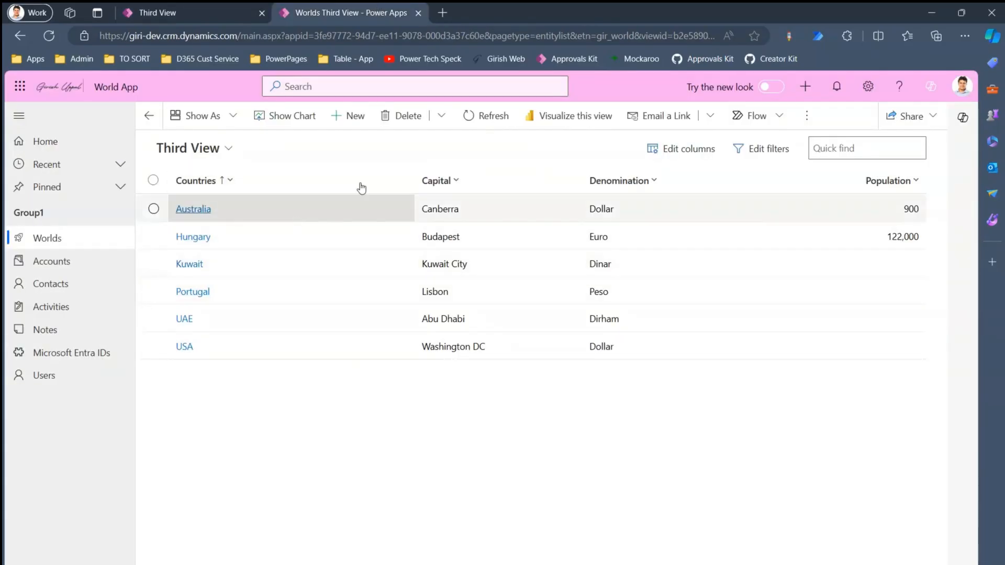
{"action": "left_click", "coordinate": [229, 148]}
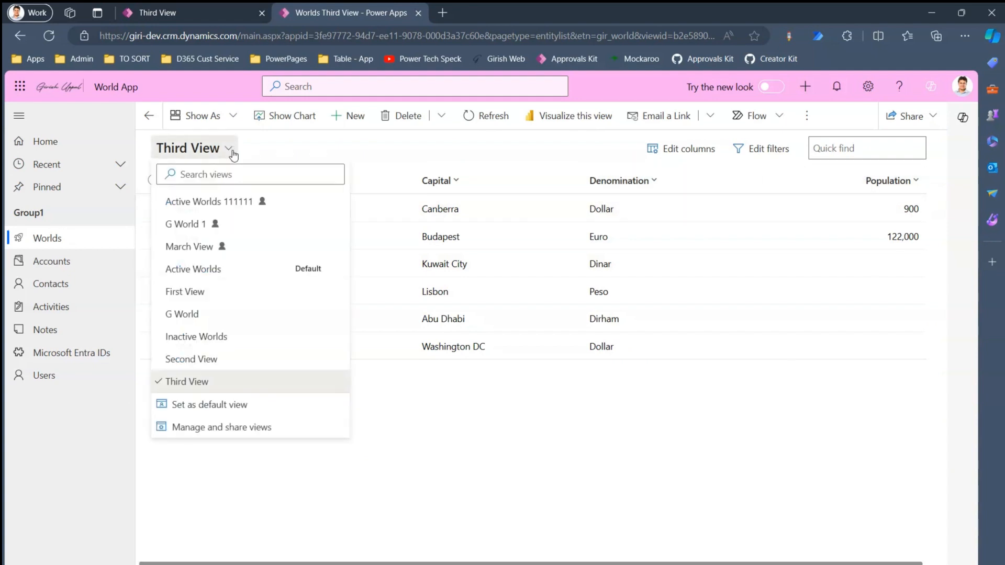
{"action": "left_click", "coordinate": [239, 359]}
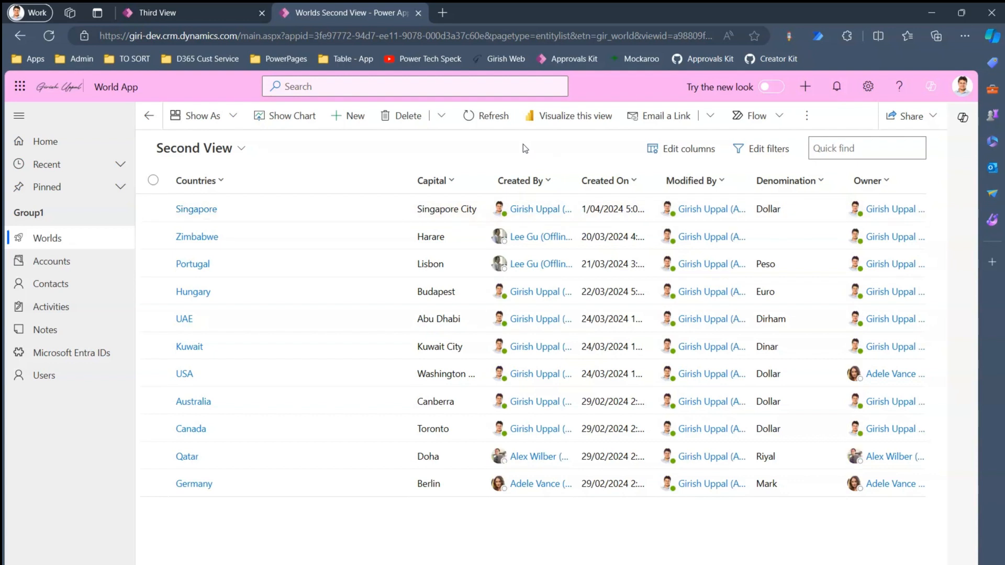
{"action": "key", "text": "F5"}
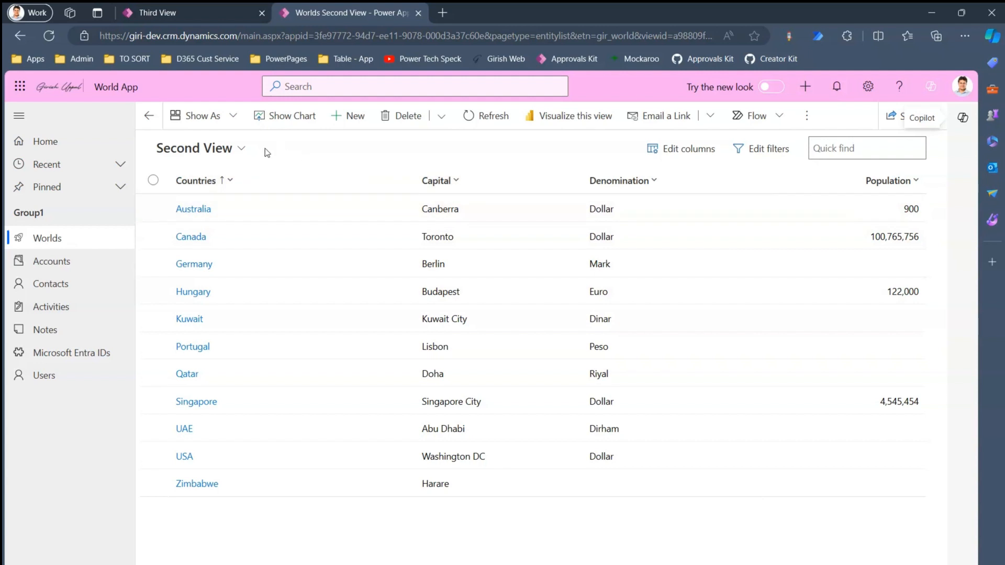
{"action": "left_click", "coordinate": [240, 148]}
{"action": "left_click", "coordinate": [209, 292]}
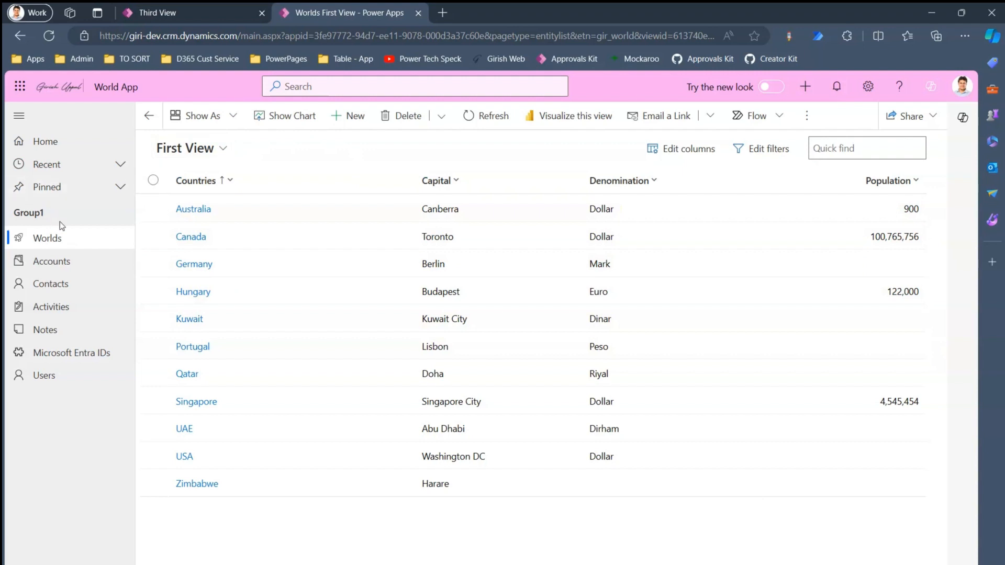
- Download the LayoutXML of First View from its column editor, keep the file, and open LayoutXml.xml in Visual Studio Code
{"action": "left_click", "coordinate": [686, 151]}
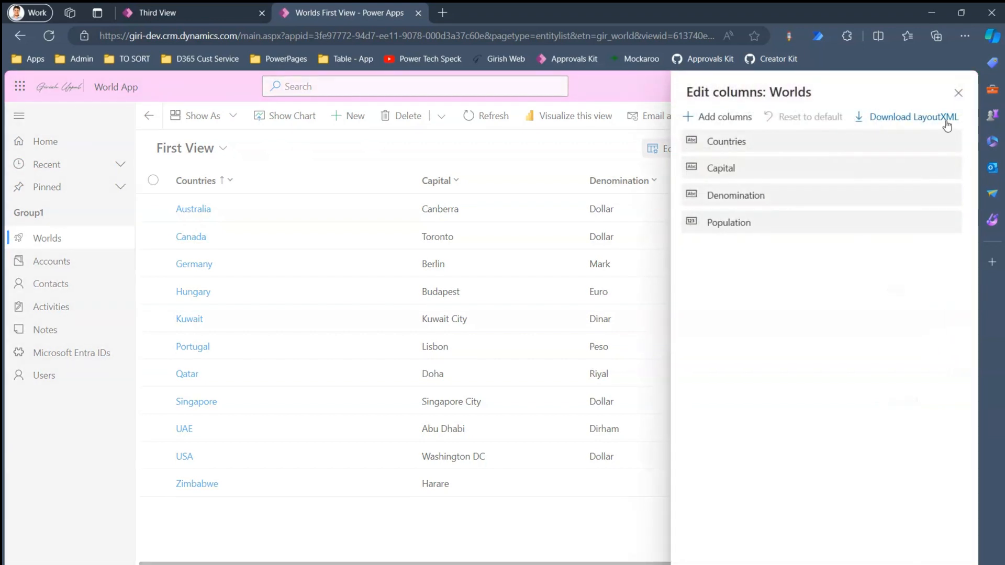
{"action": "left_click", "coordinate": [929, 118]}
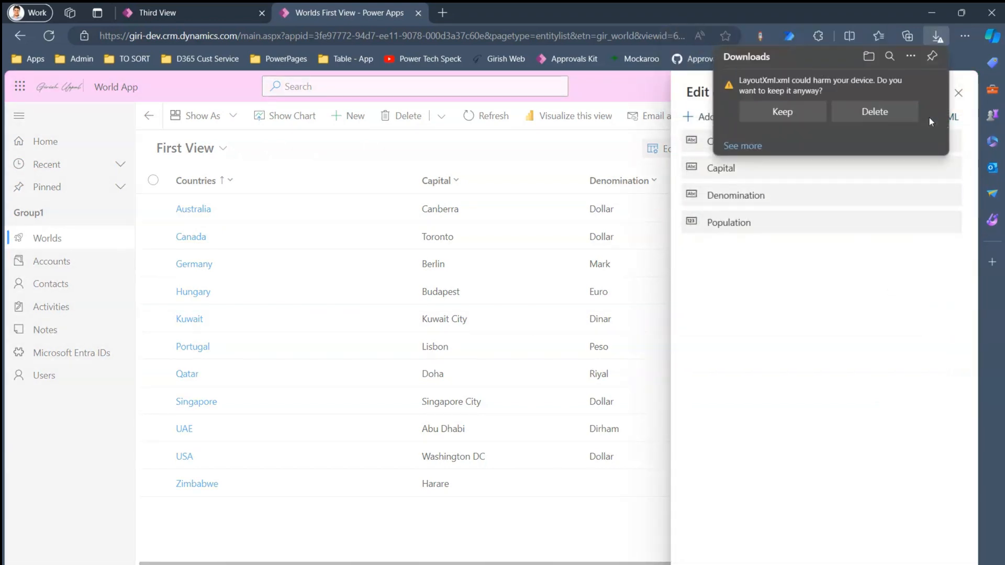
{"action": "left_click", "coordinate": [792, 113]}
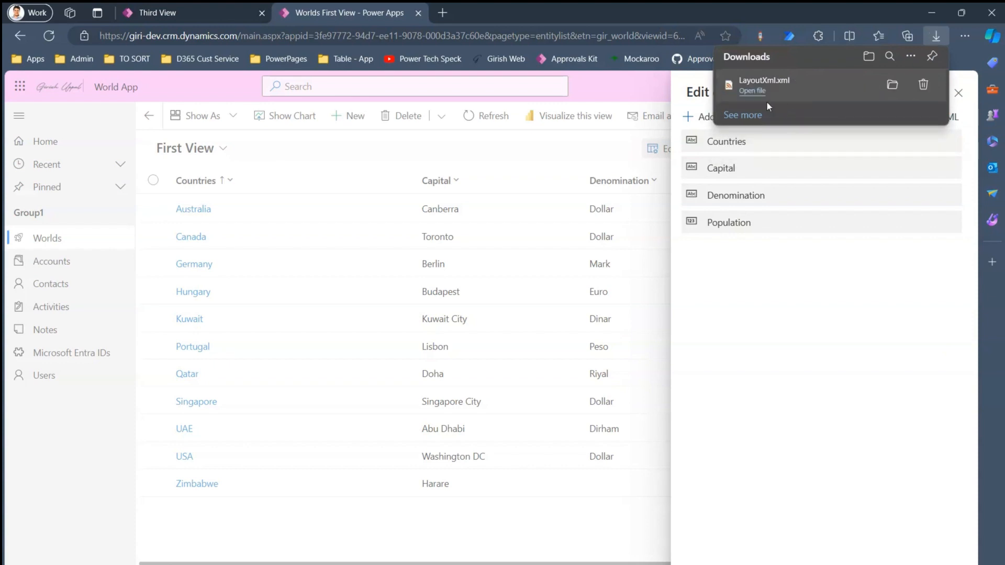
{"action": "left_click", "coordinate": [754, 92]}
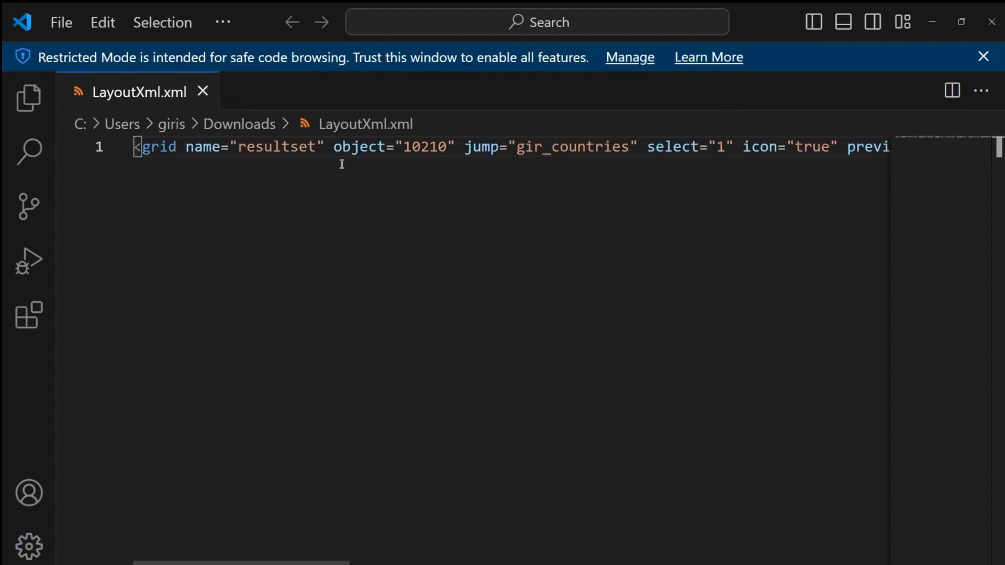
{"action": "right_click", "coordinate": [394, 229]}
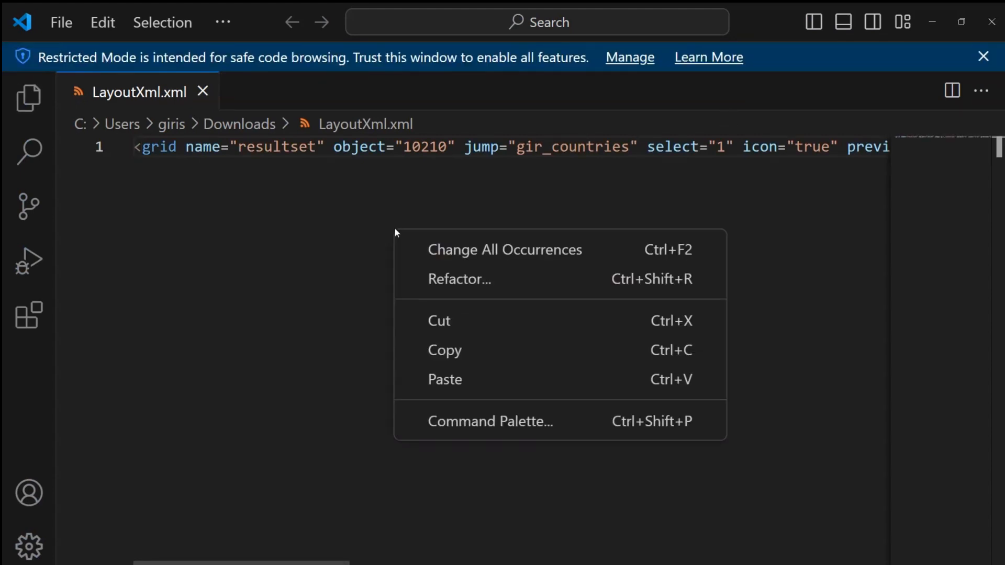
{"action": "left_click", "coordinate": [340, 239]}
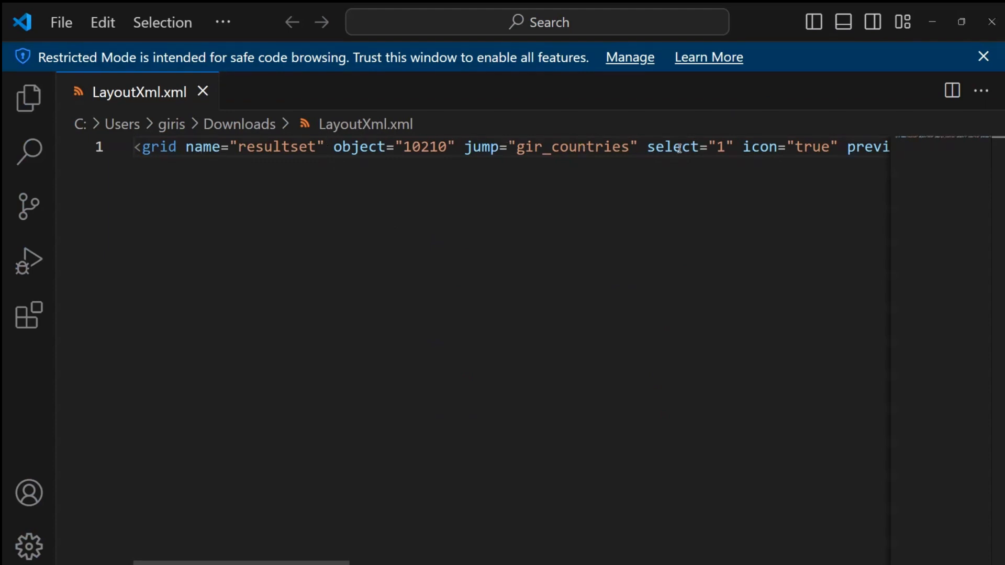
- Break the single-line LayoutXML so the row element and the gir_countries cell each start on a new line
{"action": "scroll", "coordinate": [441, 541], "scroll_direction": "right", "scroll_amount": 5}
{"action": "scroll", "coordinate": [442, 541], "scroll_direction": "right", "scroll_amount": 3}
{"action": "left_click", "coordinate": [402, 147]}
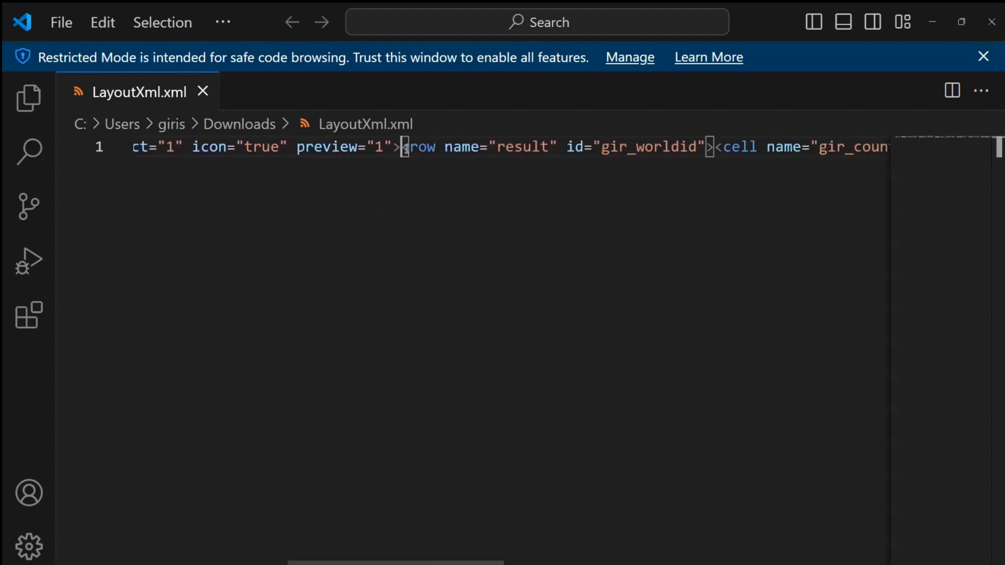
{"action": "key", "text": "Return"}
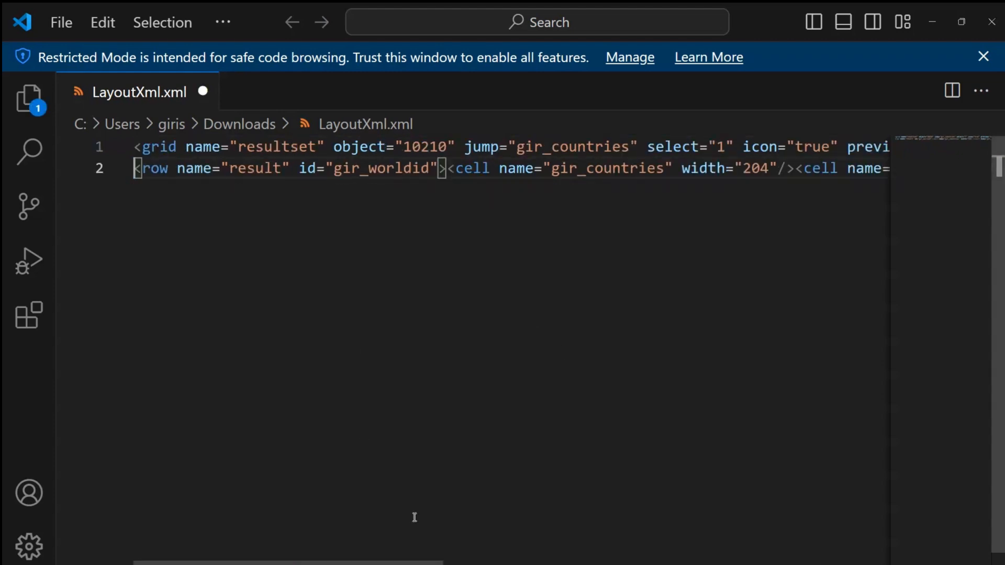
{"action": "scroll", "coordinate": [343, 564], "scroll_direction": "right", "scroll_amount": 2}
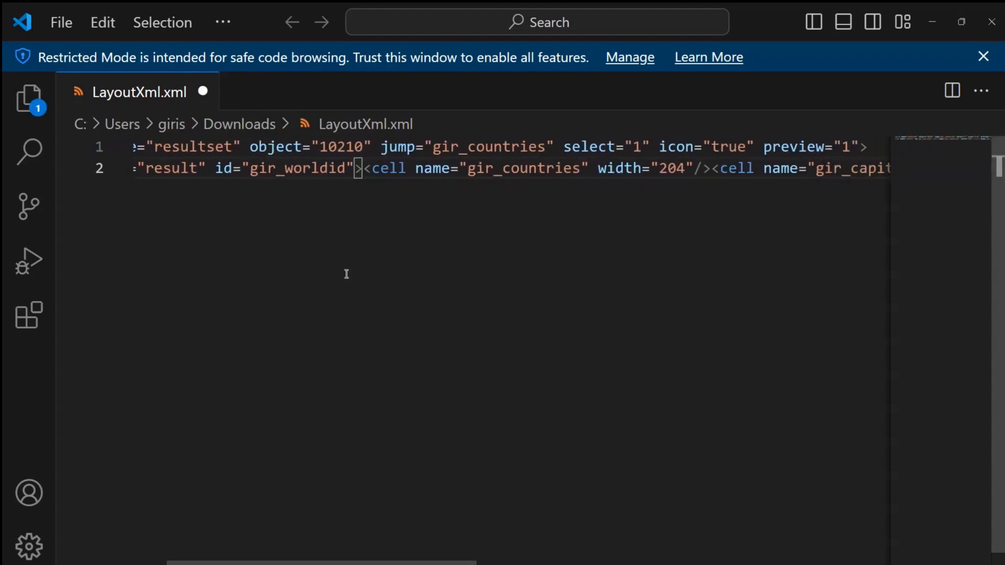
{"action": "left_click", "coordinate": [366, 168]}
{"action": "key", "text": "Return"}
- Put the gir_capital, gir_denomination and gir_population cells and the closing row and grid tags on separate lines
{"action": "left_click", "coordinate": [486, 190]}
{"action": "key", "text": "Return"}
{"action": "left_click", "coordinate": [464, 211]}
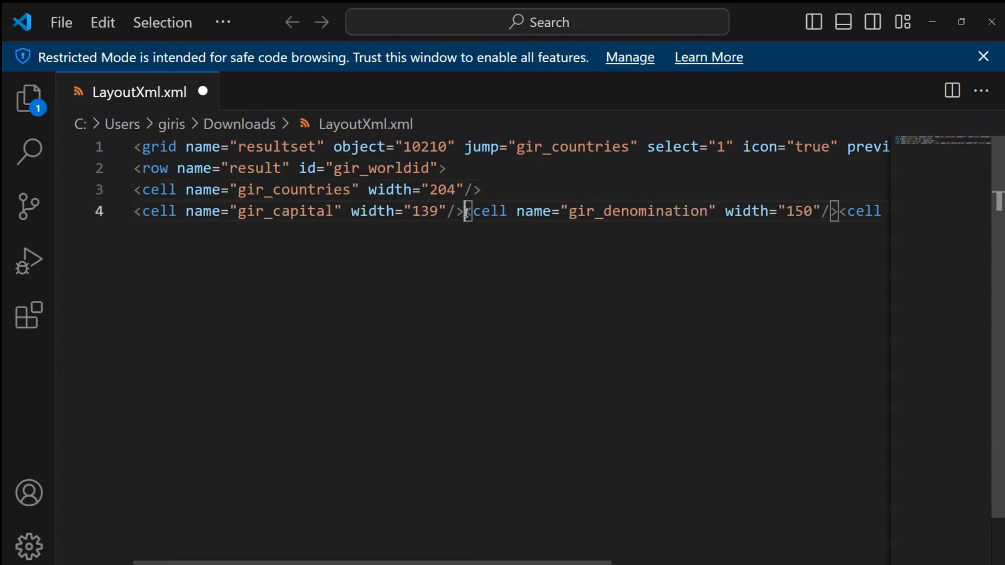
{"action": "key", "text": "Return"}
{"action": "left_click", "coordinate": [503, 232]}
{"action": "key", "text": "Return"}
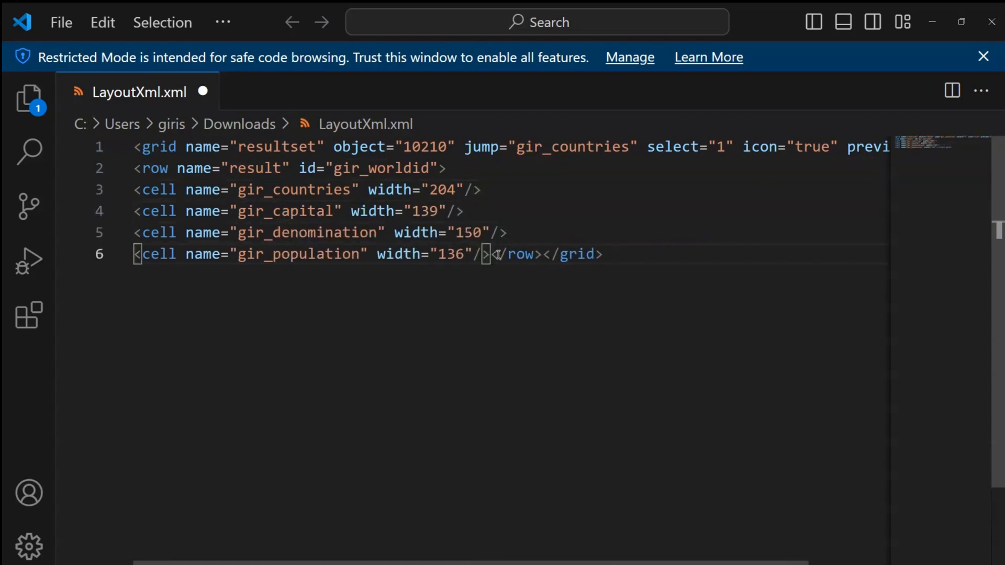
{"action": "left_click", "coordinate": [492, 255]}
{"action": "key", "text": "Return"}
{"action": "left_click", "coordinate": [189, 275]}
{"action": "key", "text": "Return"}
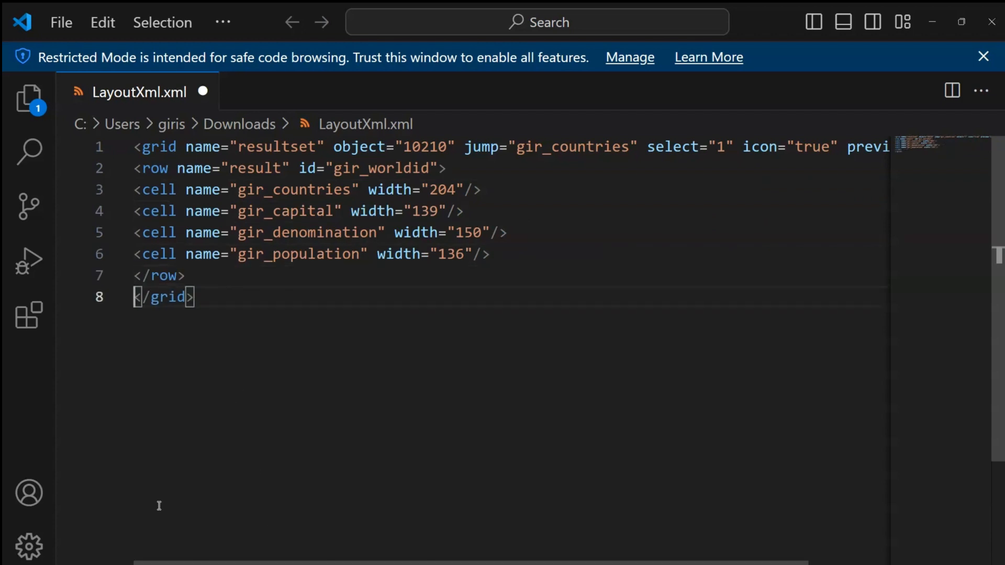
- Indent the opening and closing row tags by one level and the four cell elements by two levels
{"action": "left_click", "coordinate": [135, 168]}
{"action": "key", "text": "Tab"}
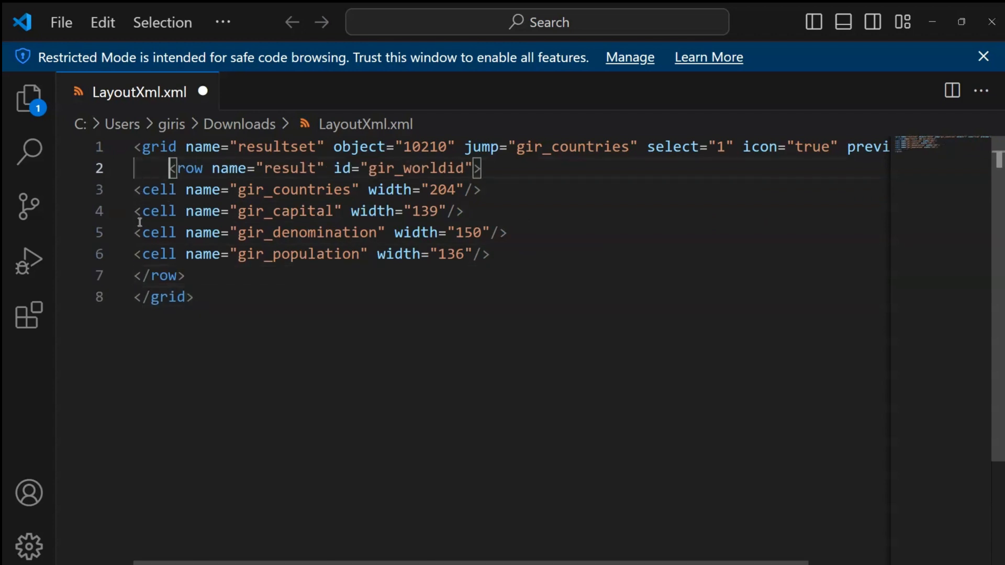
{"action": "left_click_drag", "start_coordinate": [135, 190], "coordinate": [183, 253]}
{"action": "key", "text": "Tab"}
{"action": "key", "text": "Tab"}
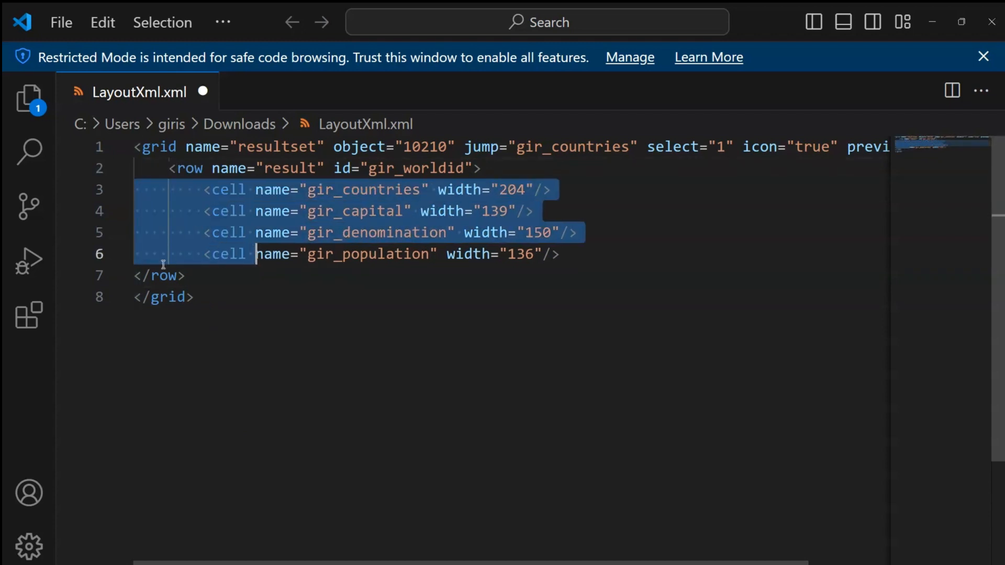
{"action": "key", "text": "Tab"}
{"action": "left_click", "coordinate": [136, 276]}
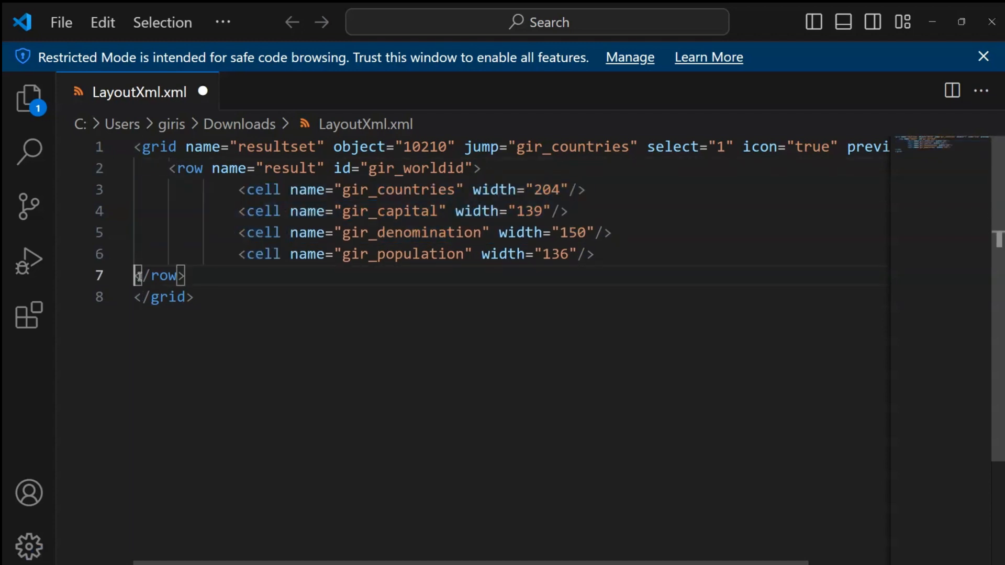
{"action": "key", "text": "Tab"}
{"action": "left_click_drag", "start_coordinate": [230, 189], "coordinate": [273, 254]}
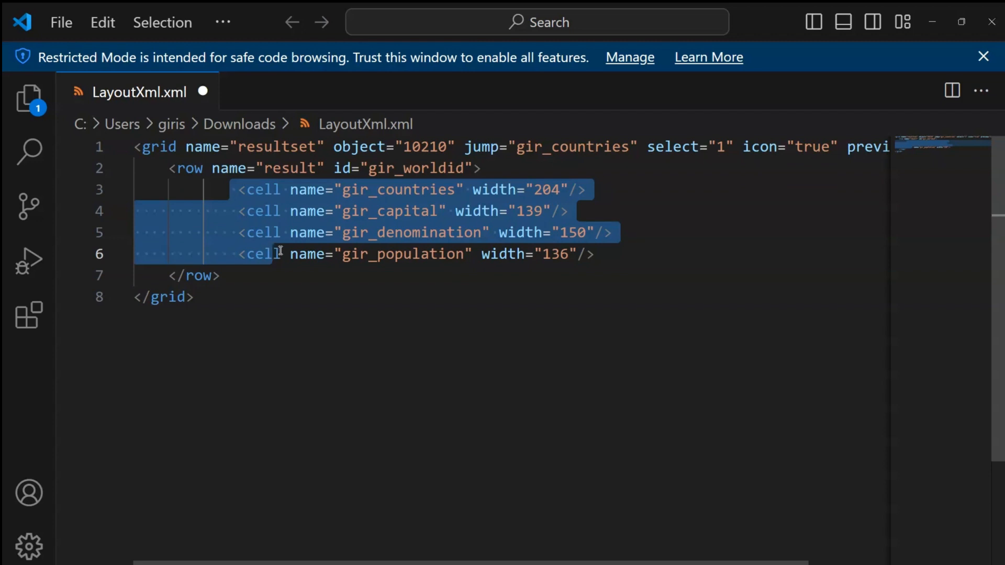
{"action": "key", "text": "shift+Tab"}
- Examine the column names and width values of the cells in the LayoutXML, and switch back to View Layout Replicator in XrmToolBox
{"action": "left_click", "coordinate": [374, 190]}
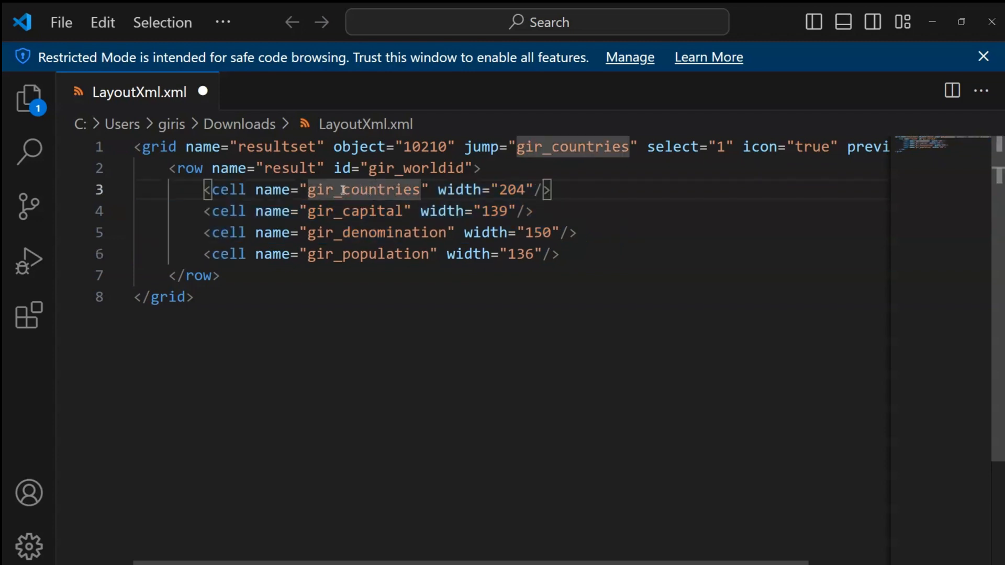
{"action": "key", "text": "Down"}
{"action": "key", "text": "Down"}
{"action": "key", "text": "Down"}
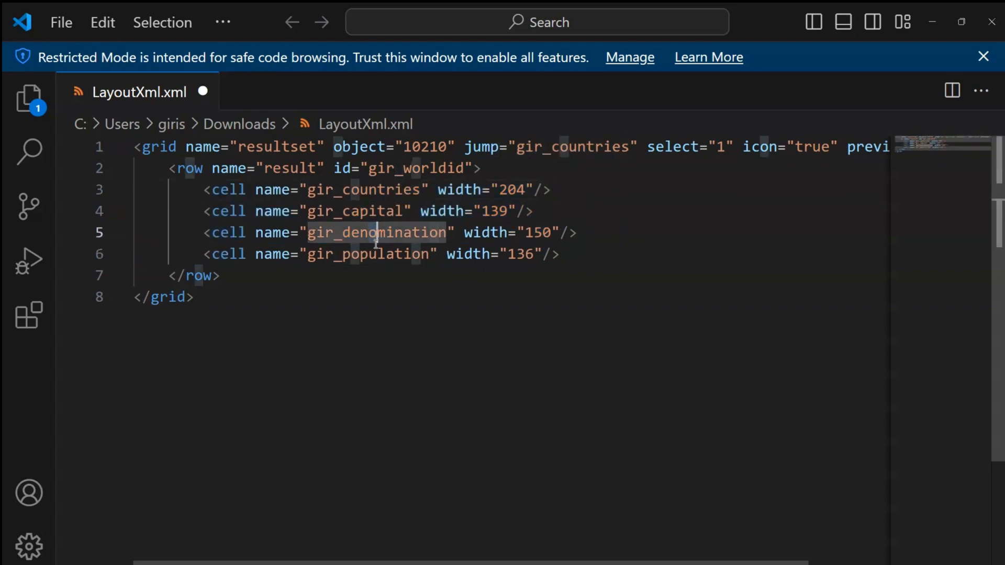
{"action": "left_click", "coordinate": [517, 189]}
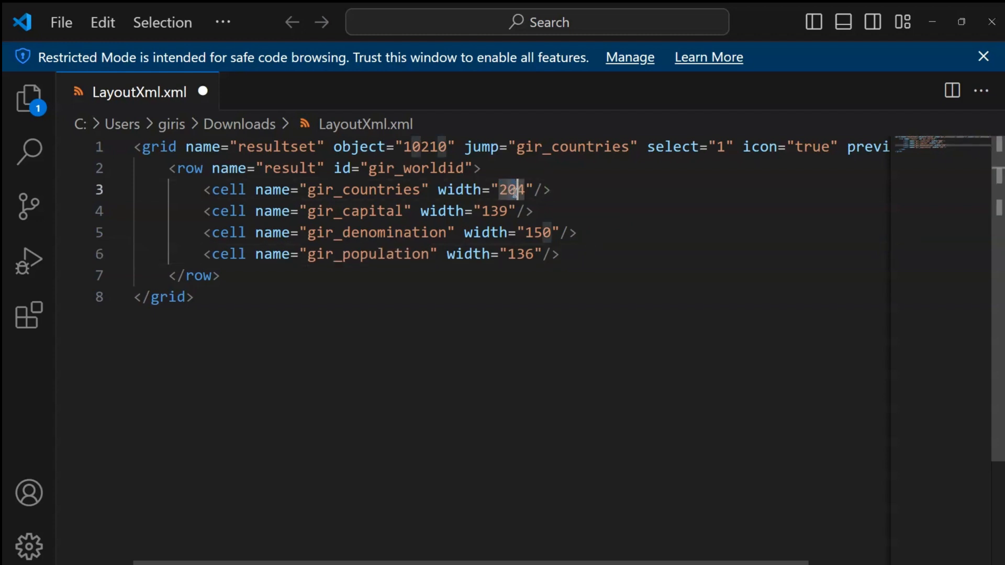
{"action": "left_click", "coordinate": [572, 282]}
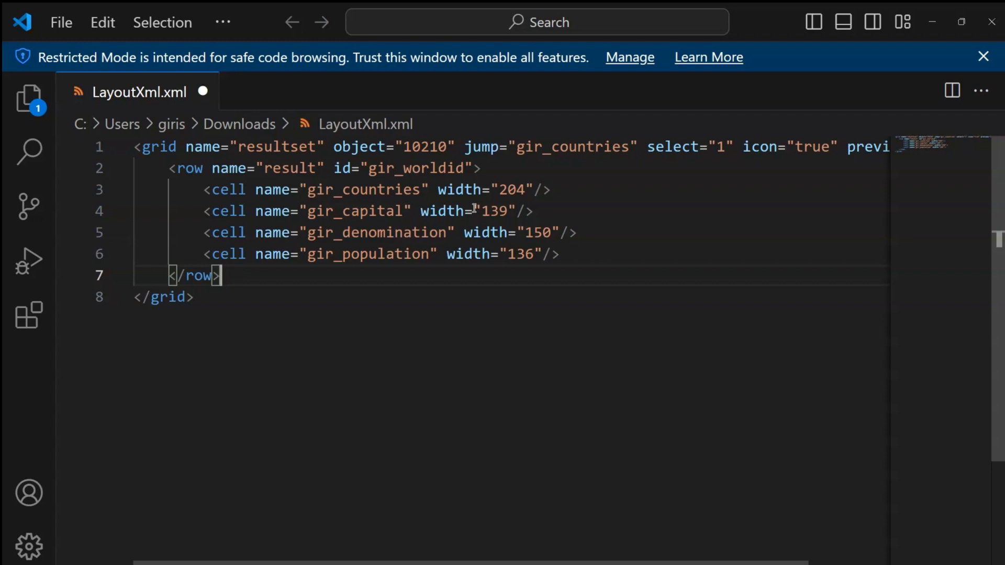
{"action": "left_click", "coordinate": [649, 564]}
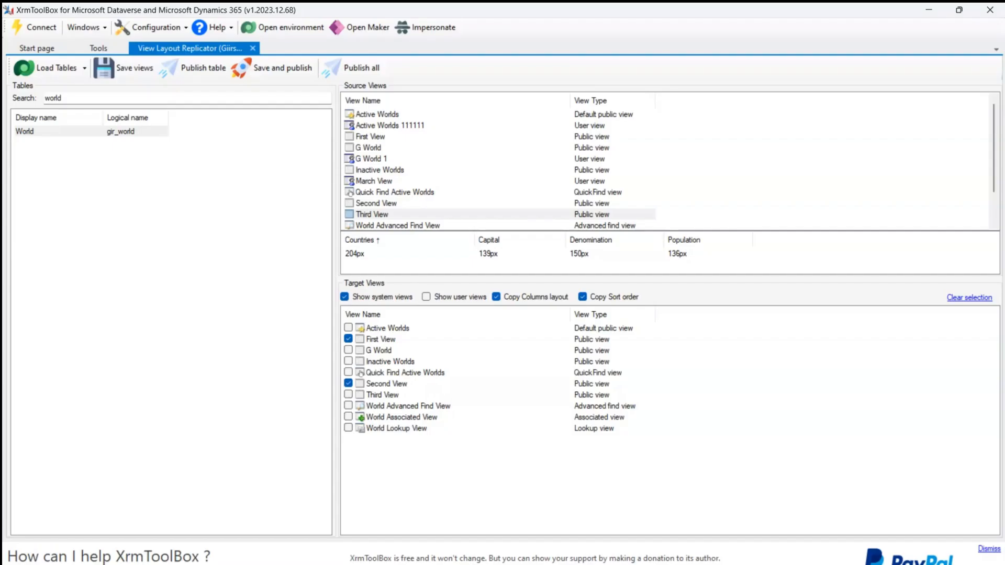